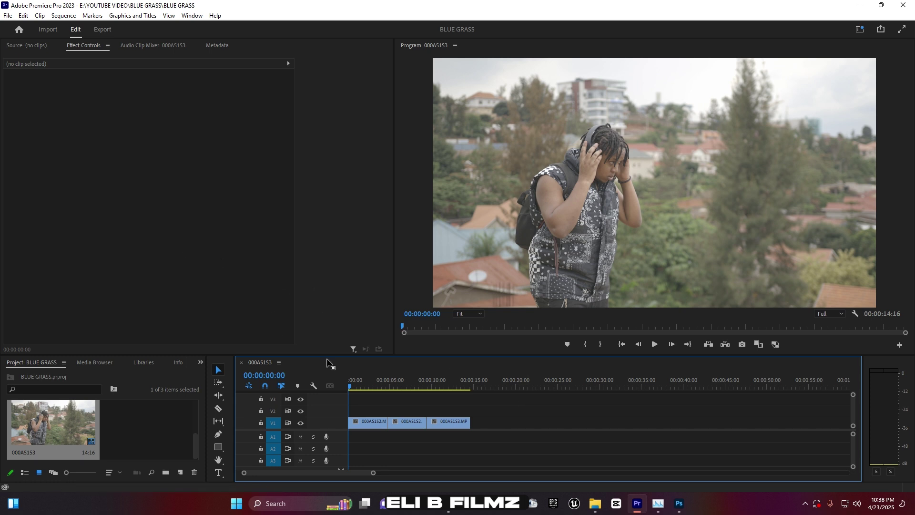
Scrub the playhead to about 00:00:07:10 to preview clip 000A5152.
drag(357, 379, 412, 383)
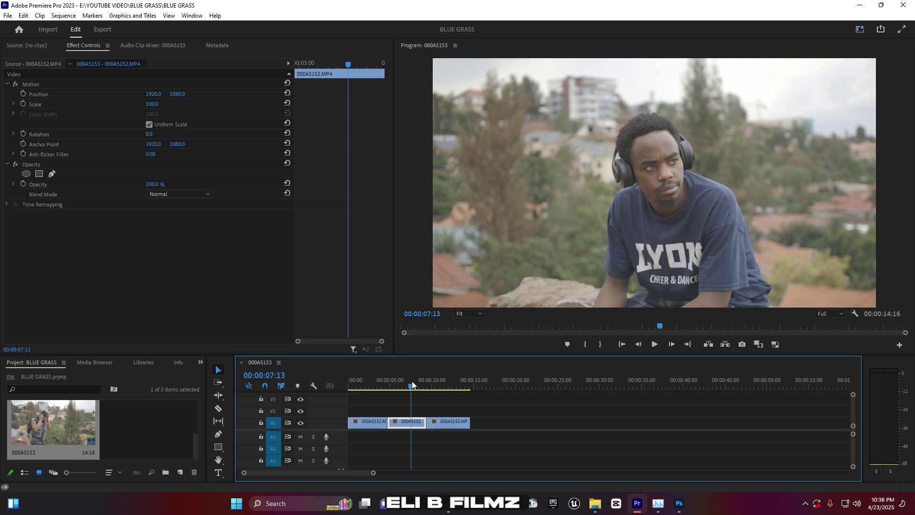
Move the playhead back to 00:00:02:13, the frame of the seated man in the LYON T-shirt.
click(378, 374)
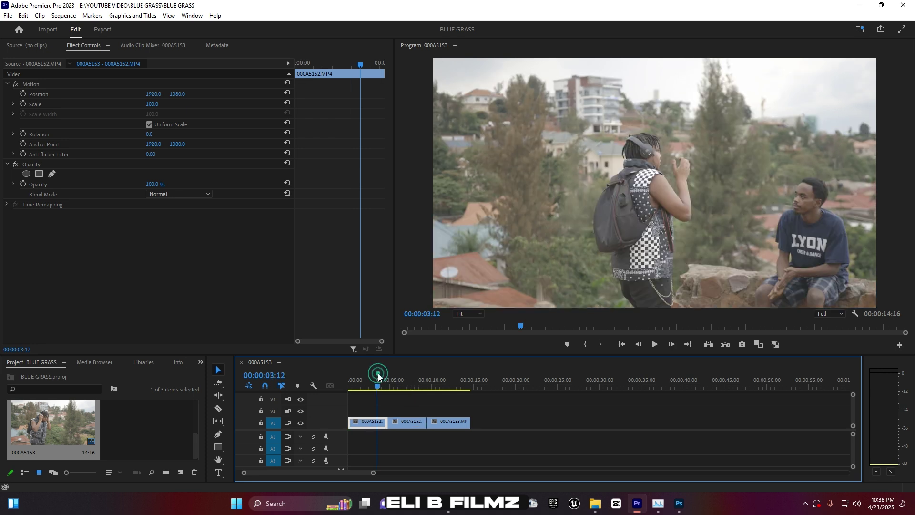
click(371, 375)
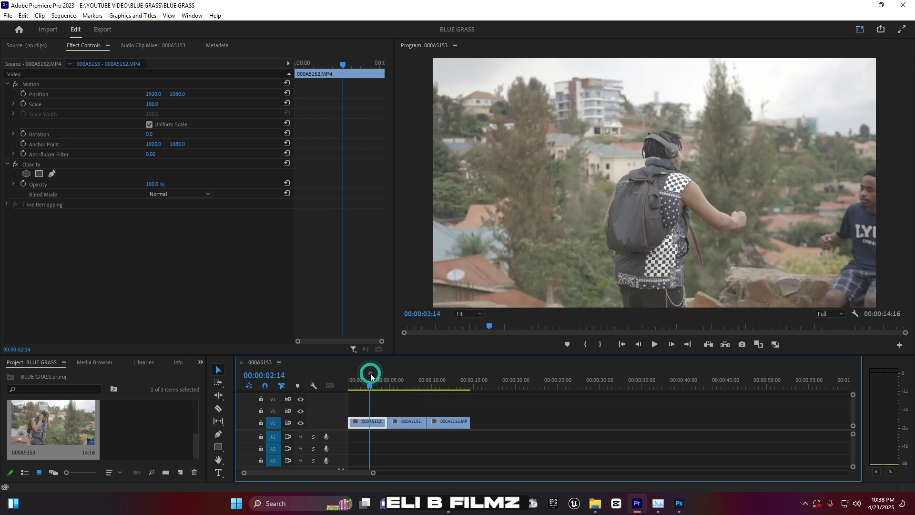
click(403, 375)
click(372, 375)
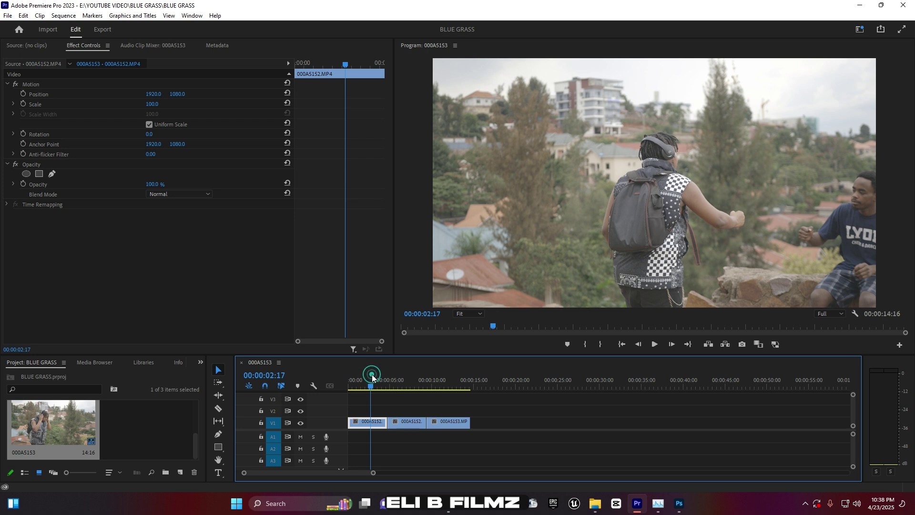
click(369, 375)
click(366, 375)
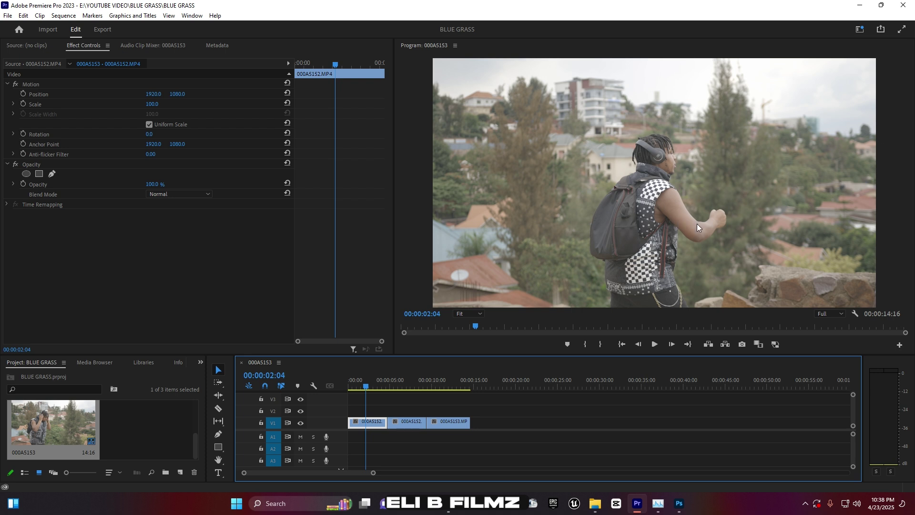
click(417, 382)
click(449, 380)
click(370, 379)
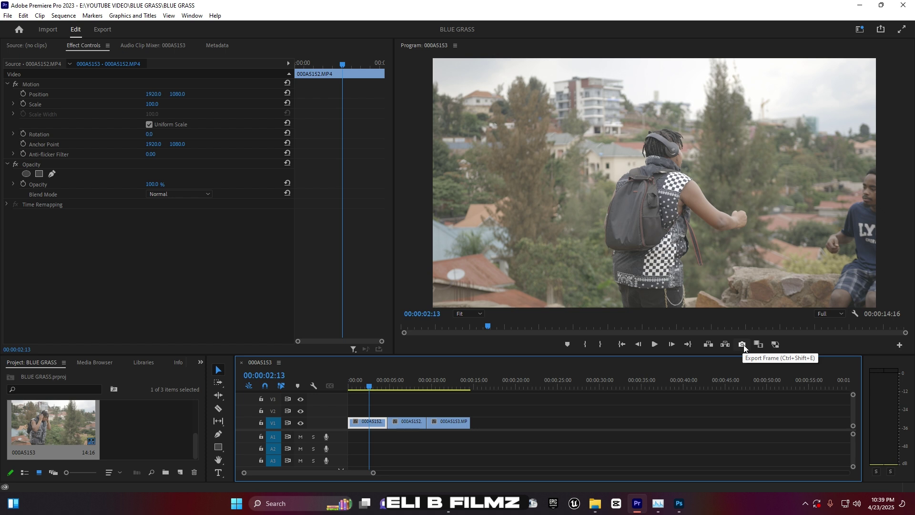
Step back to 00:00:02:12 and export that frame as a JPEG still named image.
key(Left)
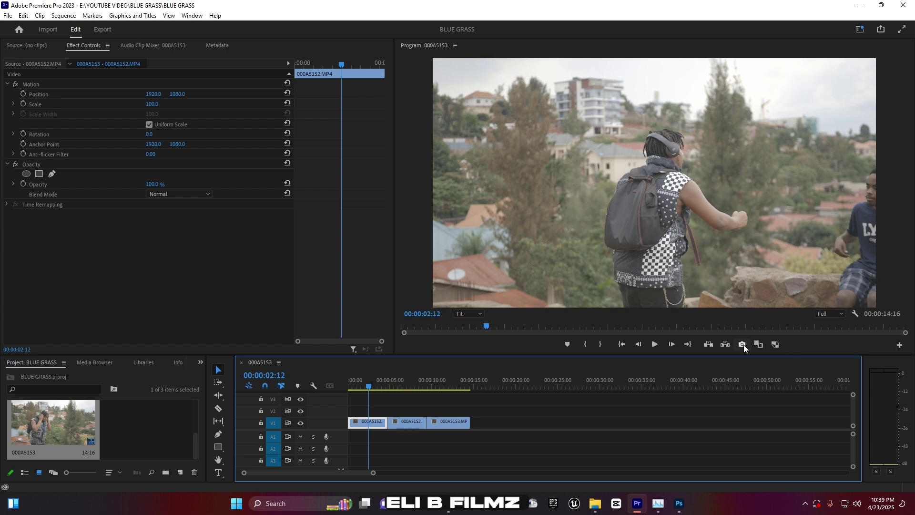
click(743, 344)
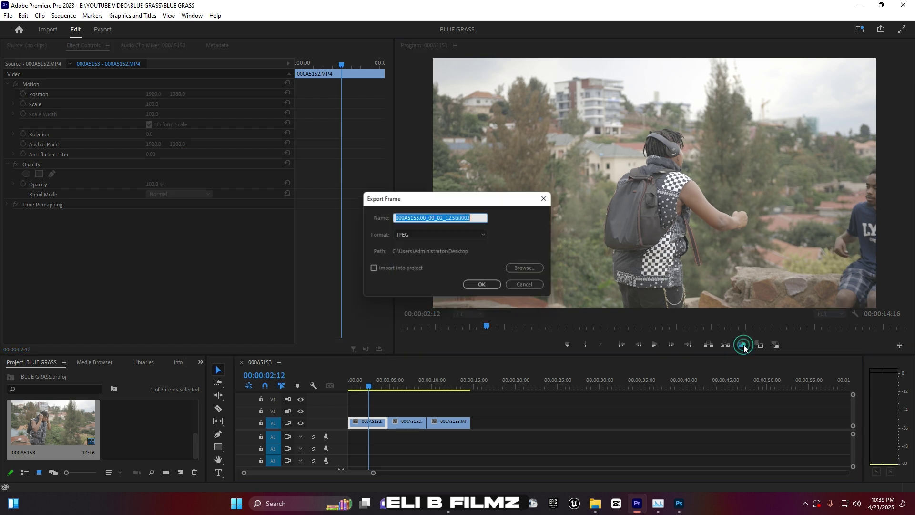
click(433, 234)
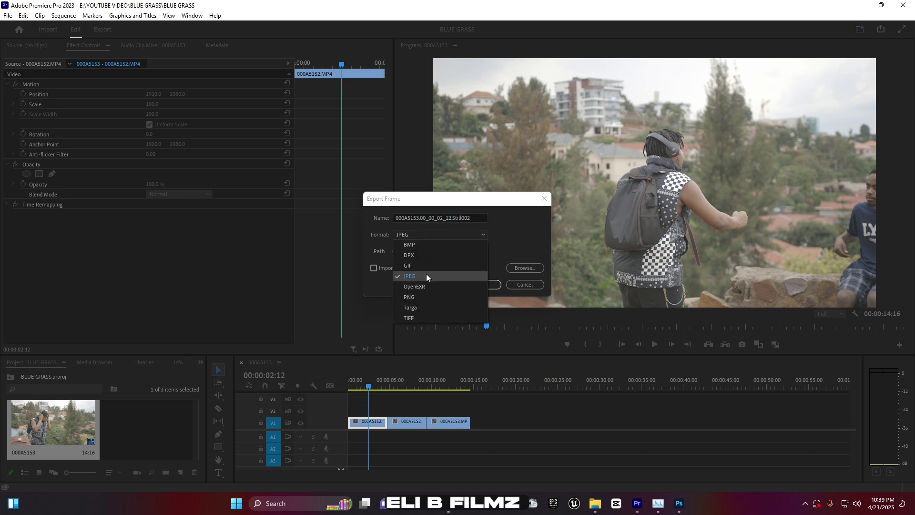
click(473, 218)
double_click(484, 217)
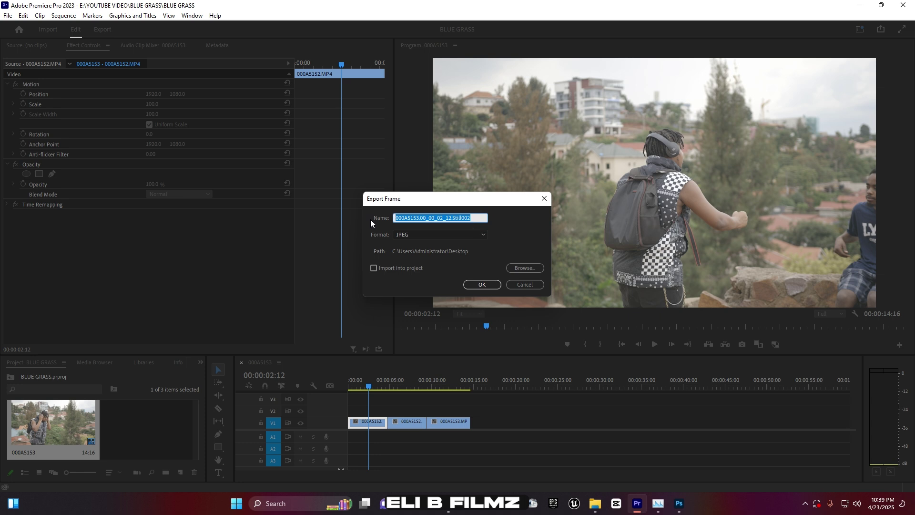
text(ima)
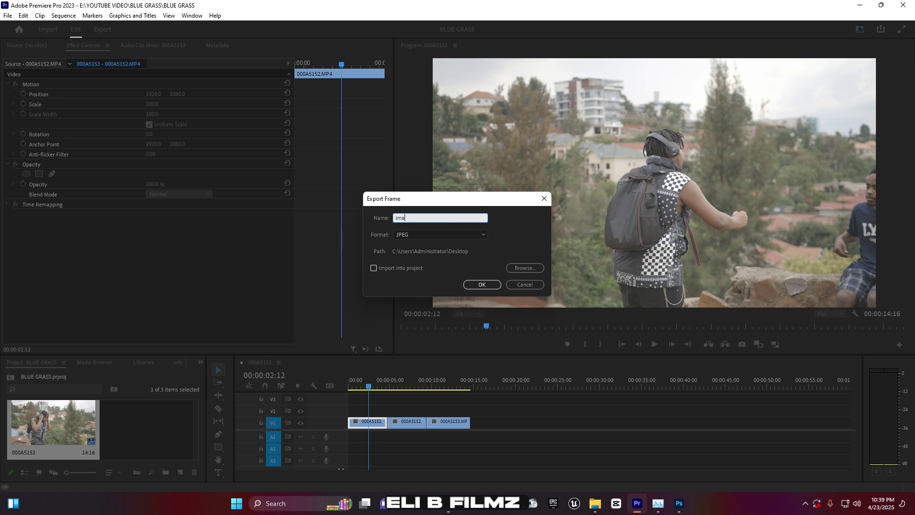
text(gre)
click(496, 216)
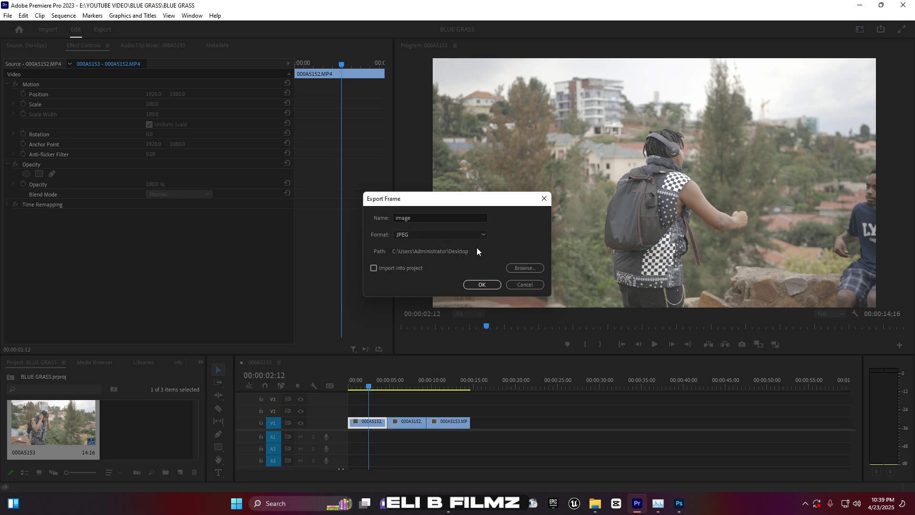
click(482, 285)
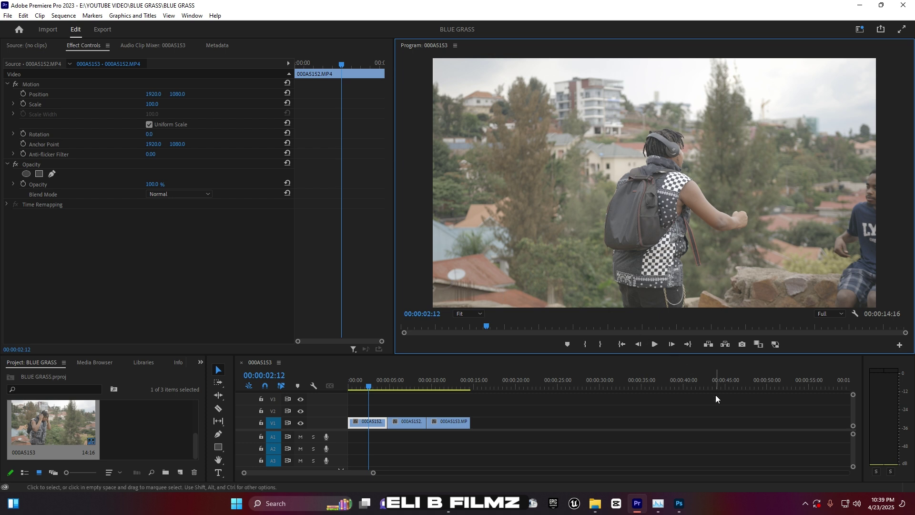
In Photoshop, open image.jpg from the Desktop through Camera Raw and dock its window.
click(680, 504)
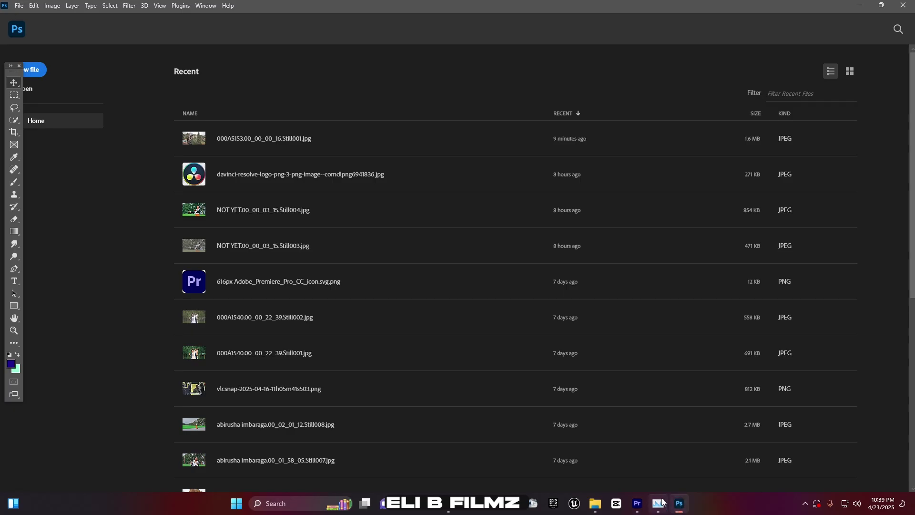
click(34, 93)
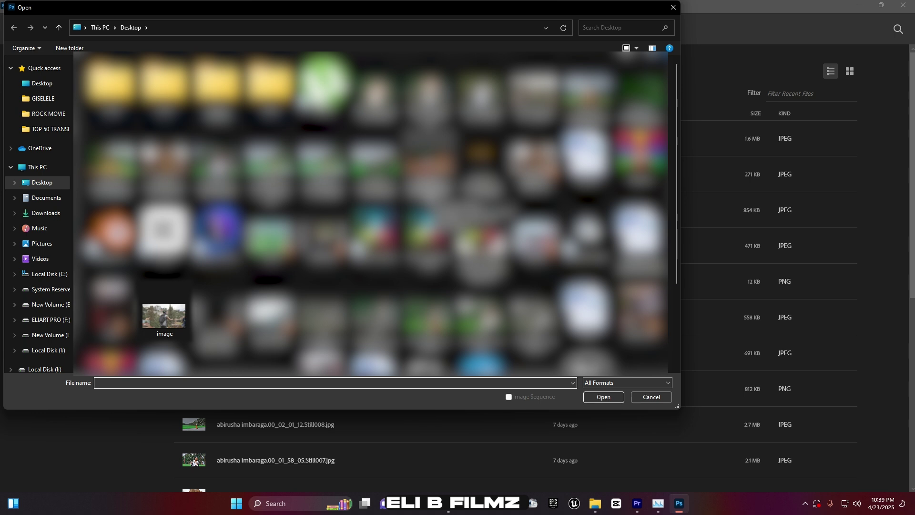
double_click(155, 330)
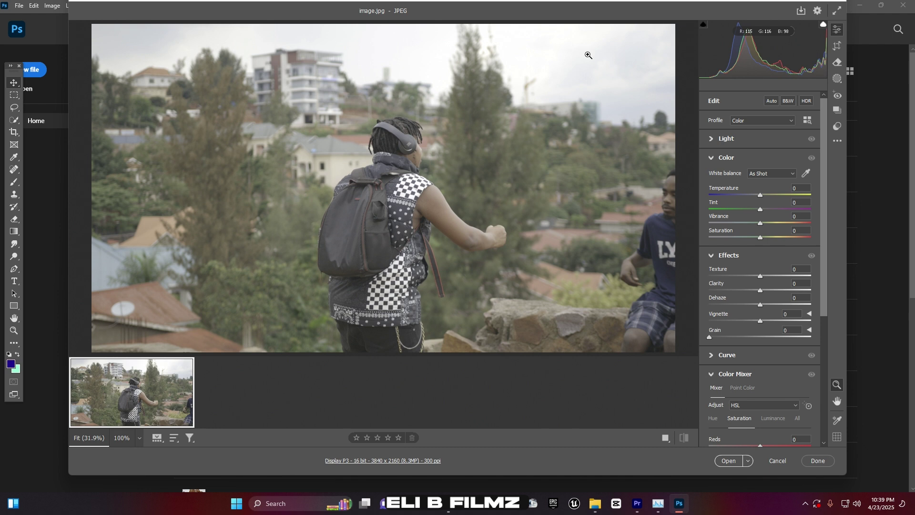
click(735, 463)
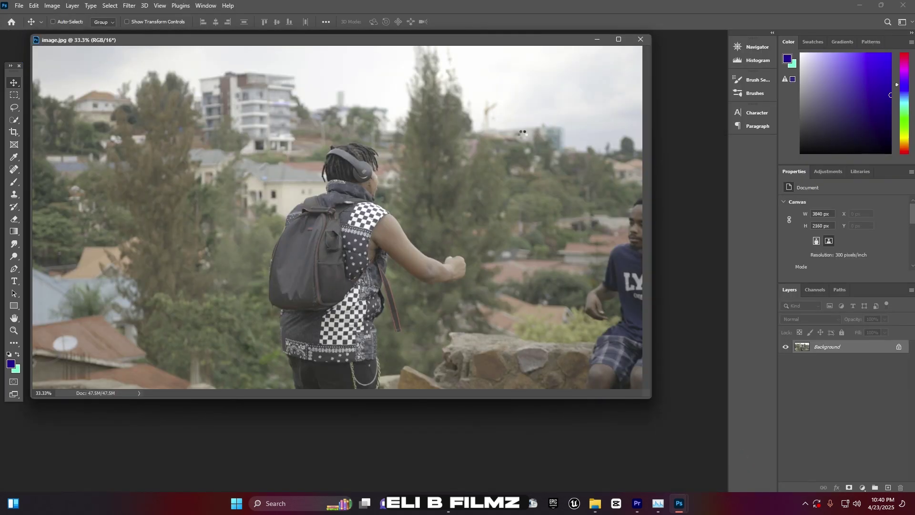
drag(364, 40, 404, 29)
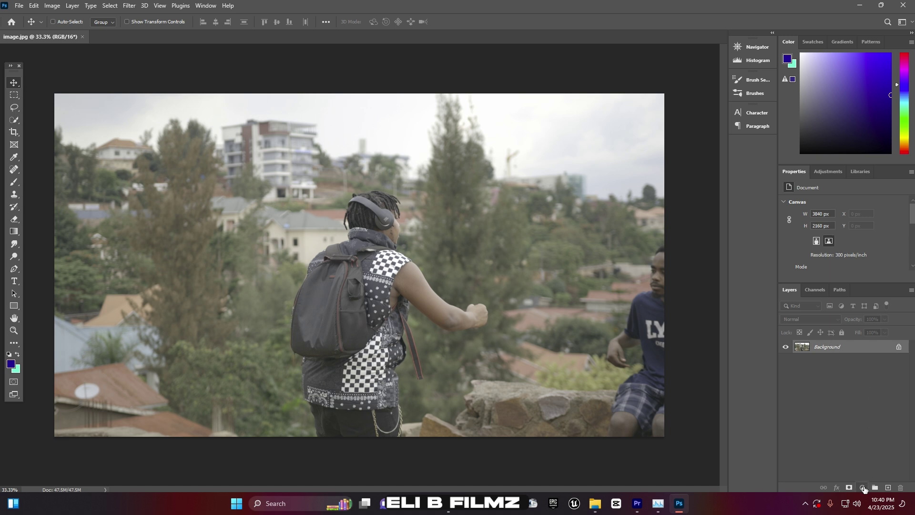
Add a Channel Mixer layer with Red output set to Red 0%, Green +200%, Blue -100%.
click(864, 488)
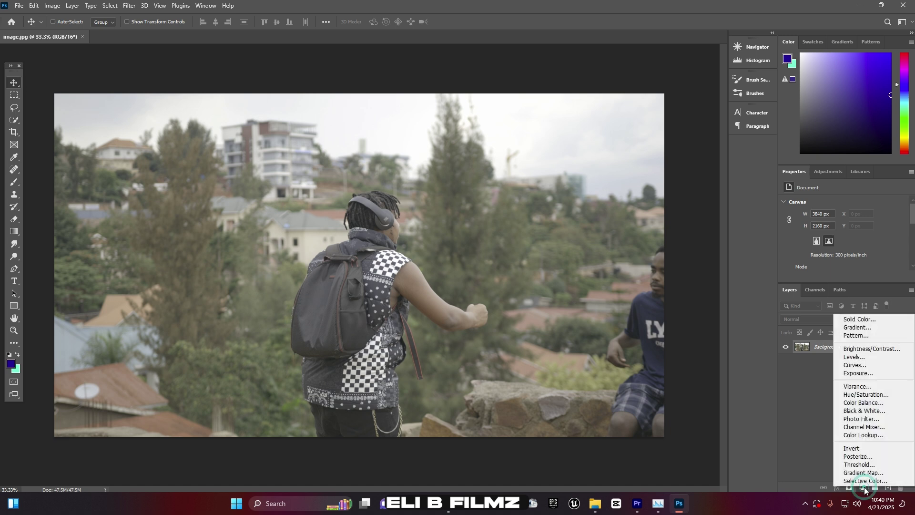
click(870, 427)
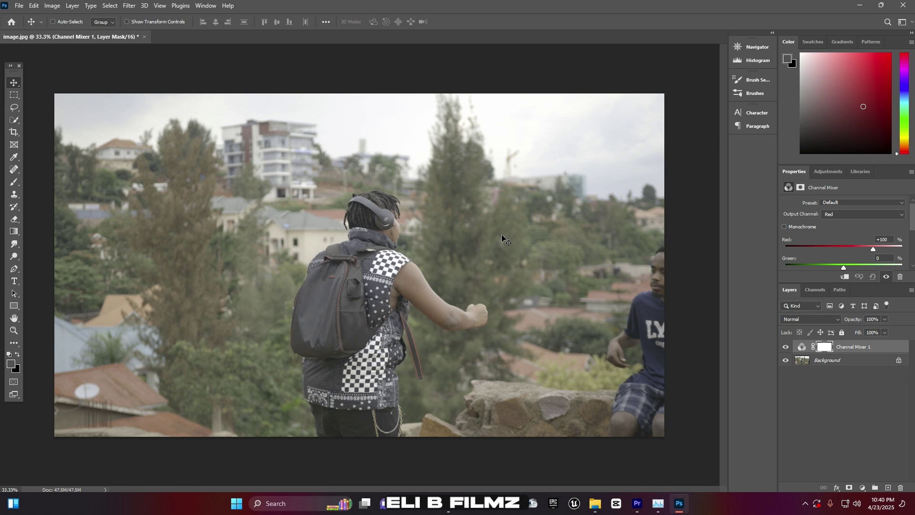
click(839, 213)
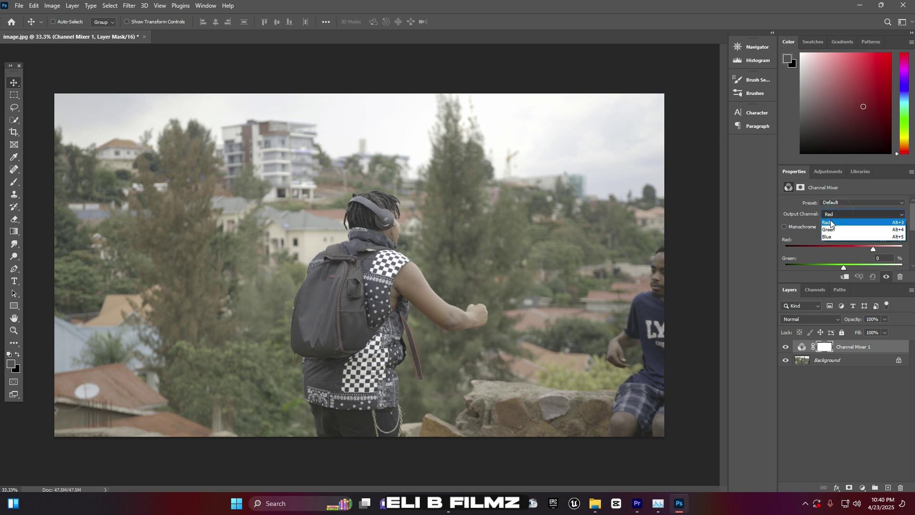
click(830, 223)
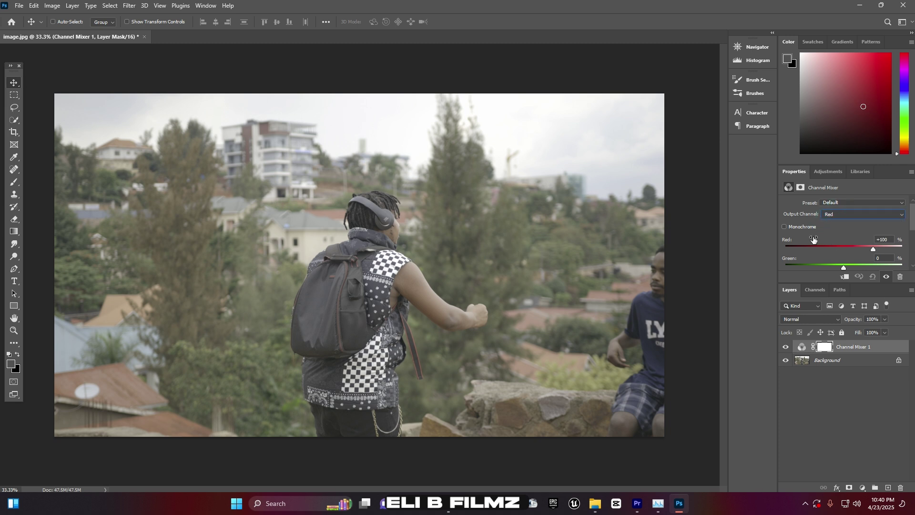
scroll(794, 242, down, 1)
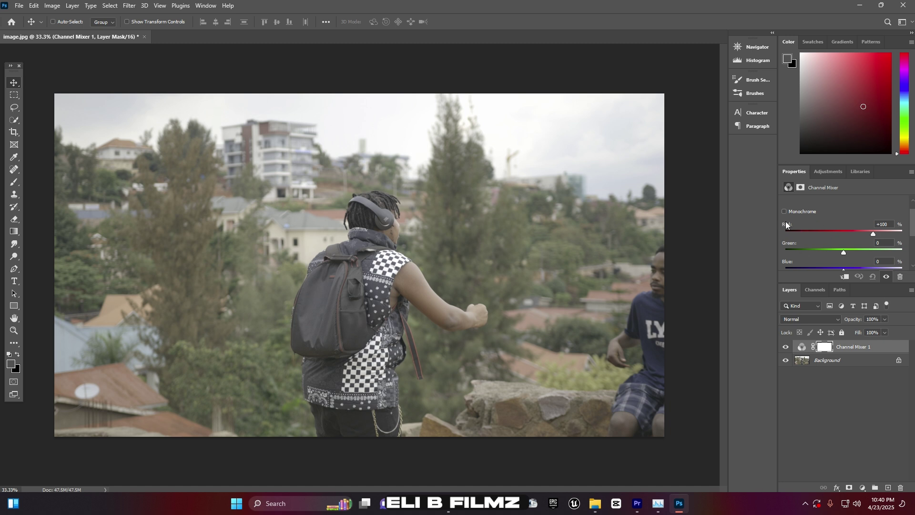
click(890, 226)
text(0)
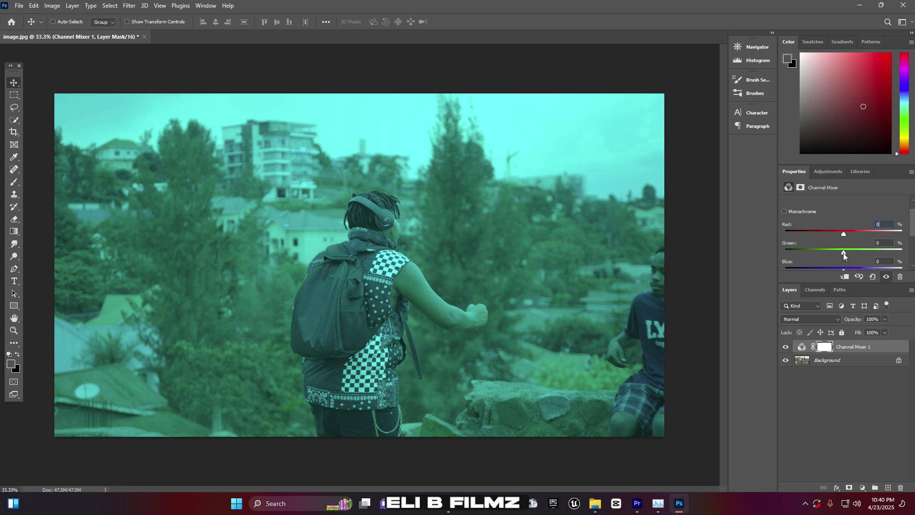
drag(845, 253, 904, 251)
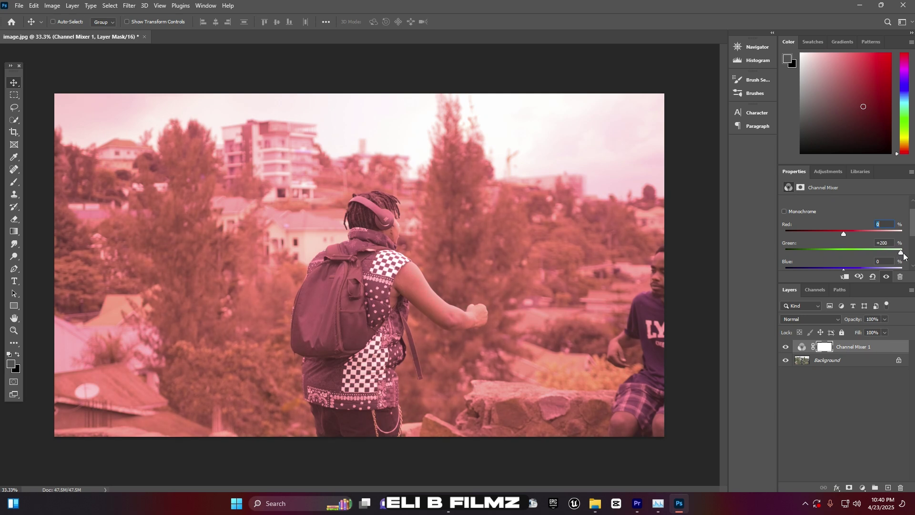
scroll(860, 254, down, 1)
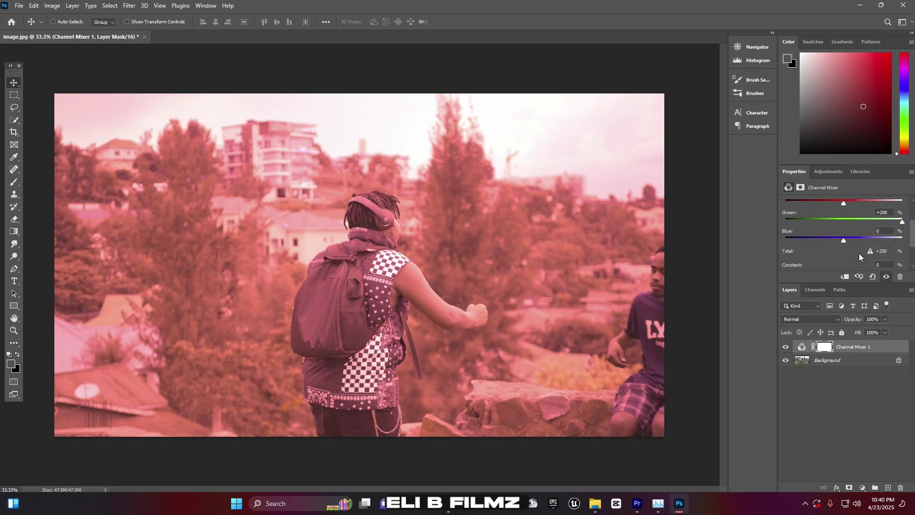
drag(844, 240, 812, 244)
click(890, 232)
text(-100)
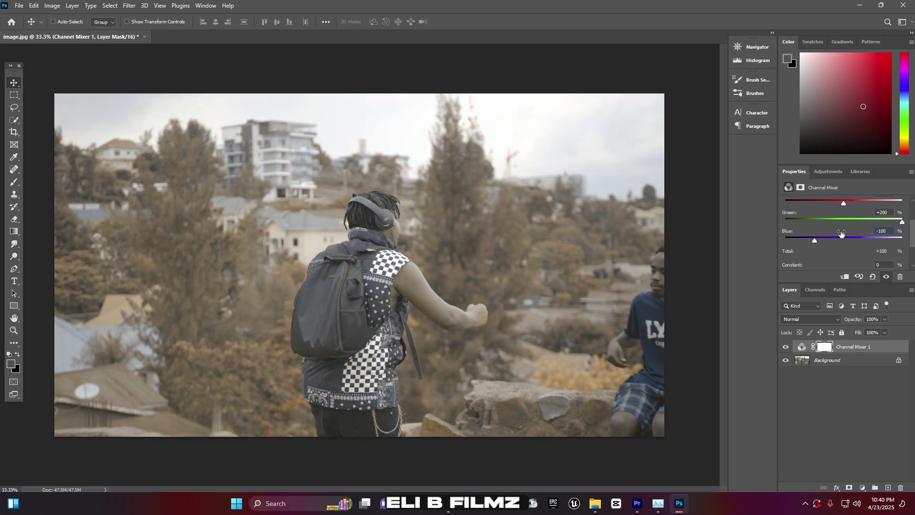
Set the Channel Mixer 1 layer's blend mode to Lighten.
click(819, 425)
click(848, 347)
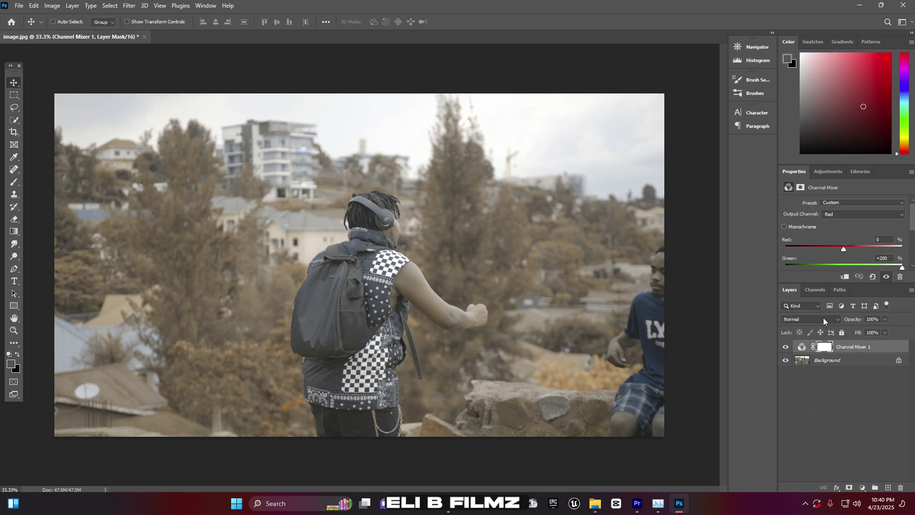
click(801, 318)
click(801, 327)
click(863, 487)
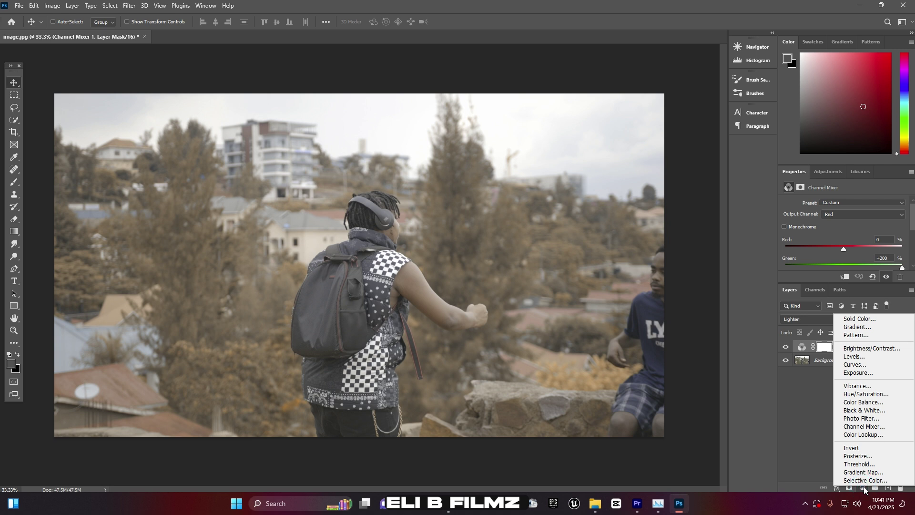
Add a Selective Color layer and set Reds to Cyan -41 and Yellow +20.
click(875, 481)
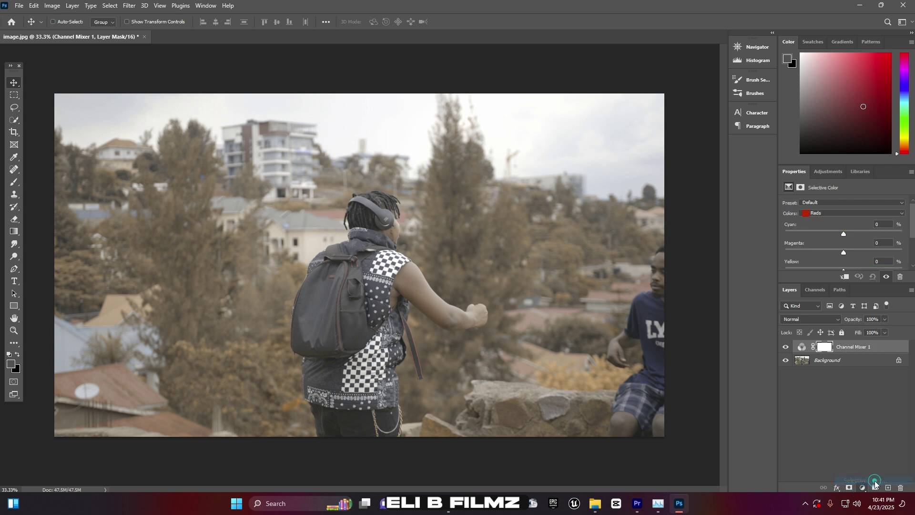
drag(843, 234, 820, 234)
scroll(844, 261, down, 1)
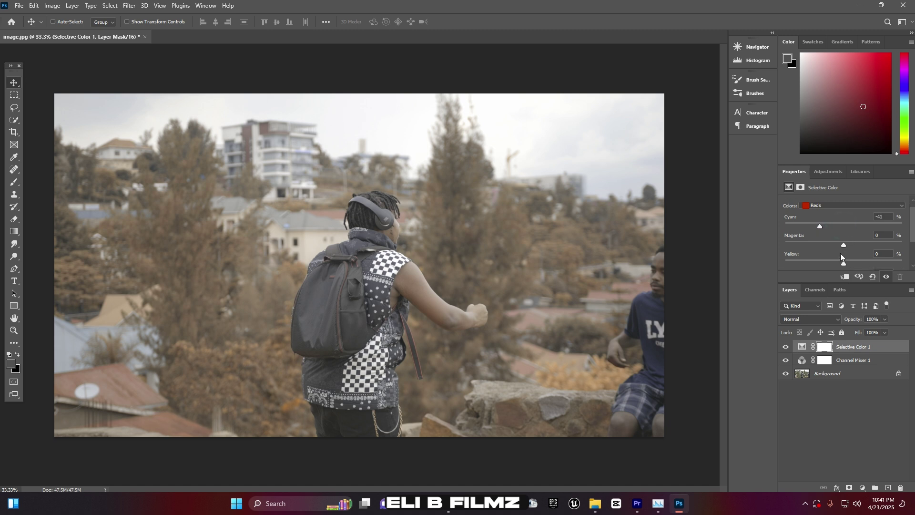
drag(845, 262, 863, 263)
Switch to the Cyans range and set Cyan -41 and Black +27.
click(837, 206)
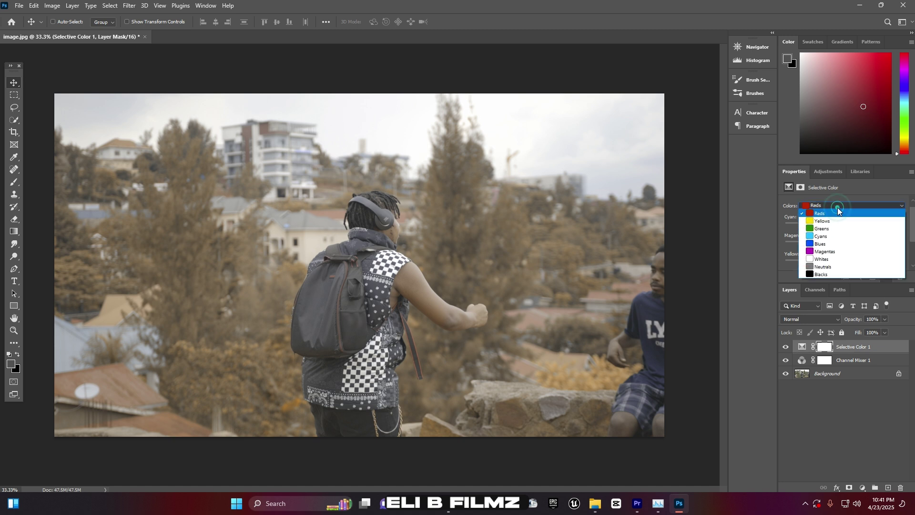
click(820, 236)
drag(843, 226, 761, 229)
click(858, 224)
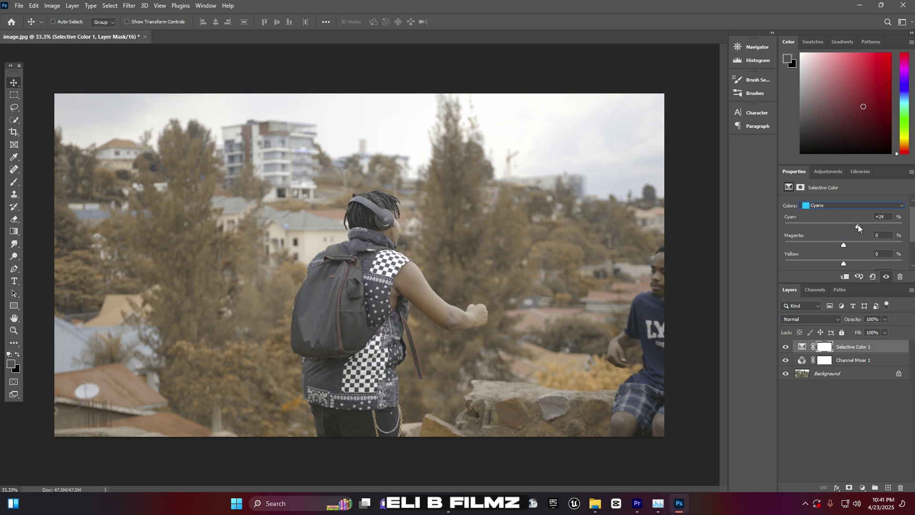
drag(857, 227, 820, 227)
scroll(847, 257, down, 1)
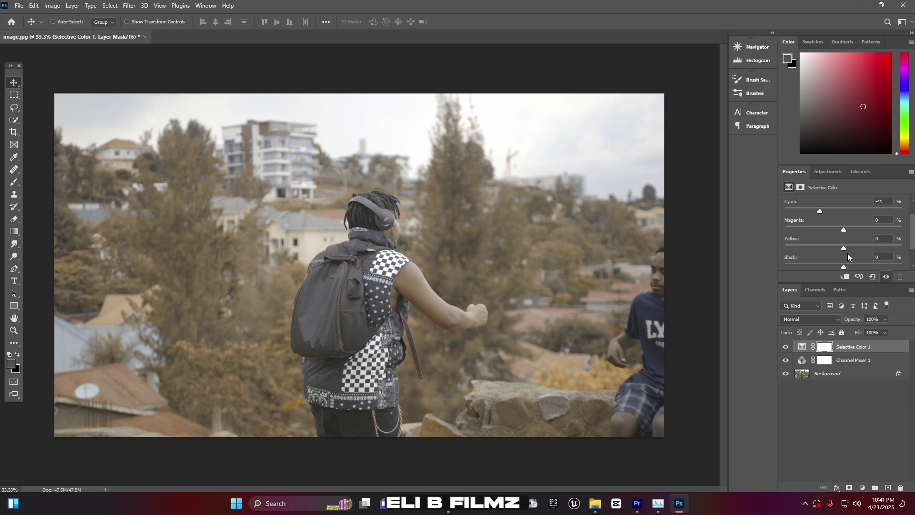
drag(844, 265, 865, 266)
click(828, 410)
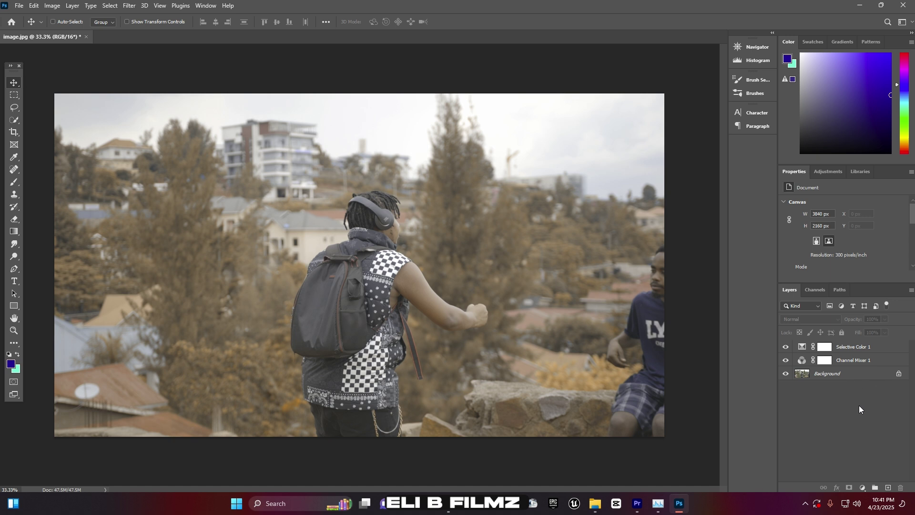
Export Color Lookup Tables with only CUBE checked, saving the file as ps on the Desktop.
click(19, 6)
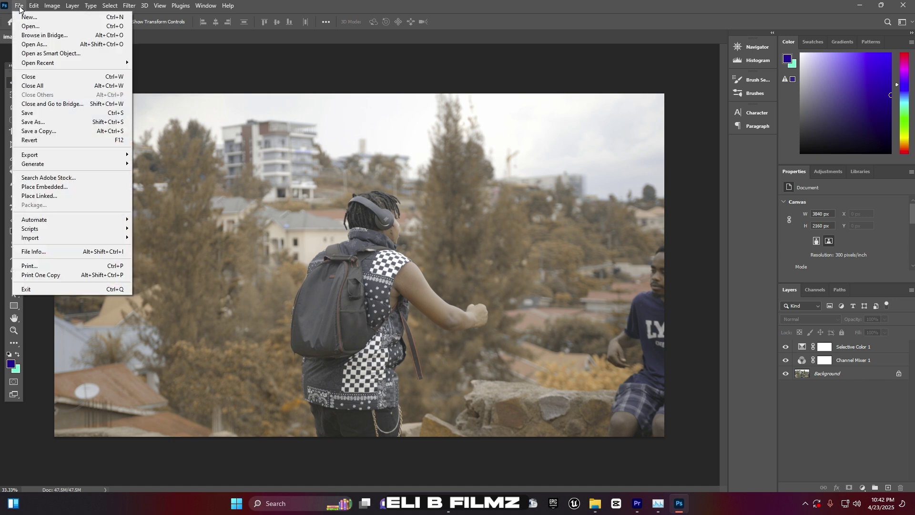
mouse_move(72, 159)
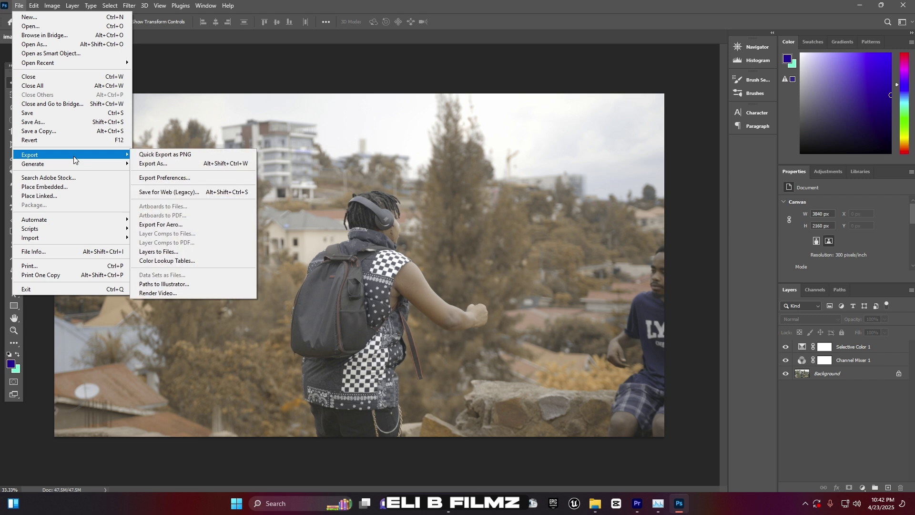
click(178, 261)
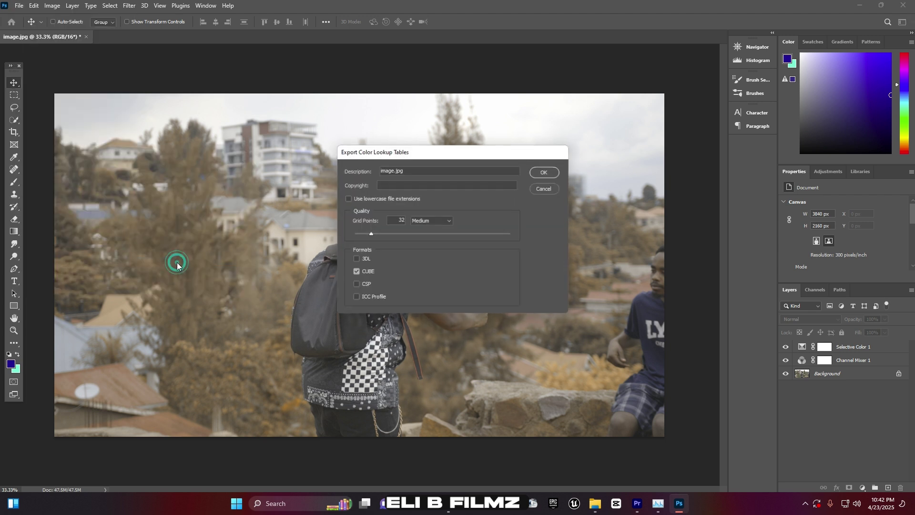
click(356, 260)
click(357, 285)
click(359, 298)
click(355, 298)
click(355, 285)
click(357, 259)
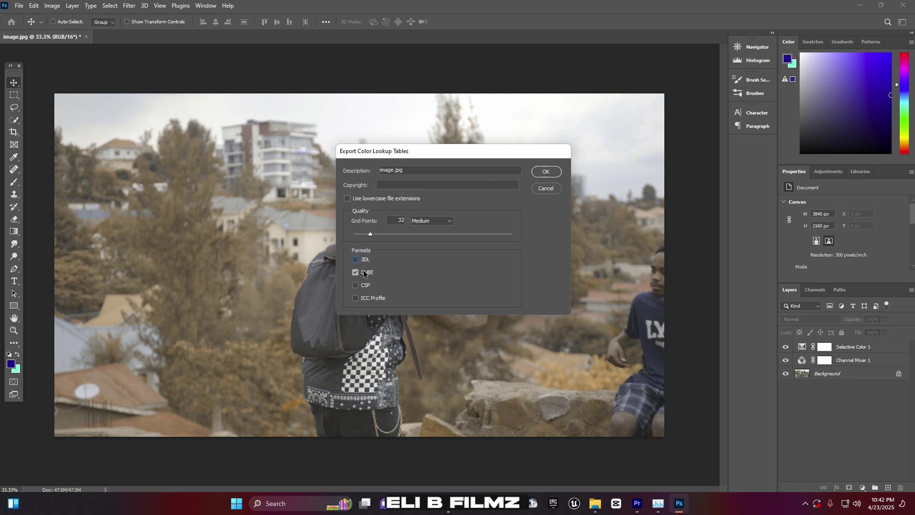
click(546, 172)
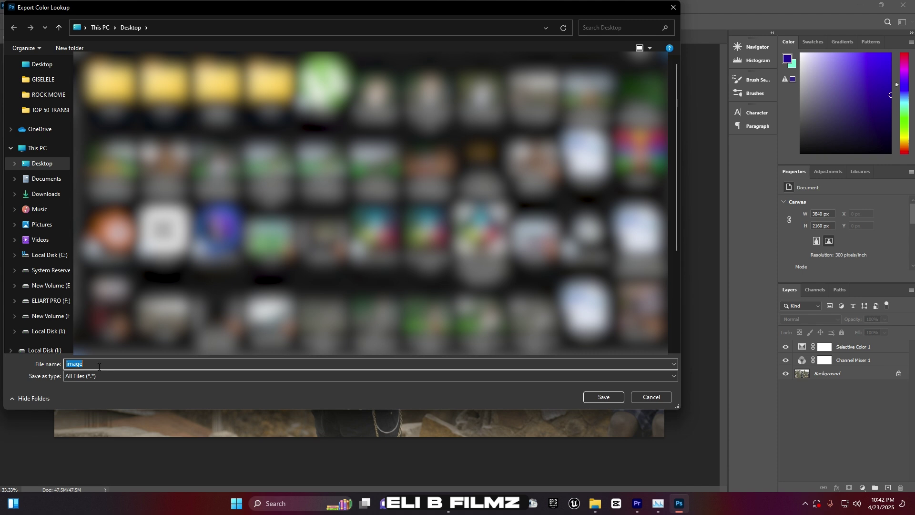
text(ps)
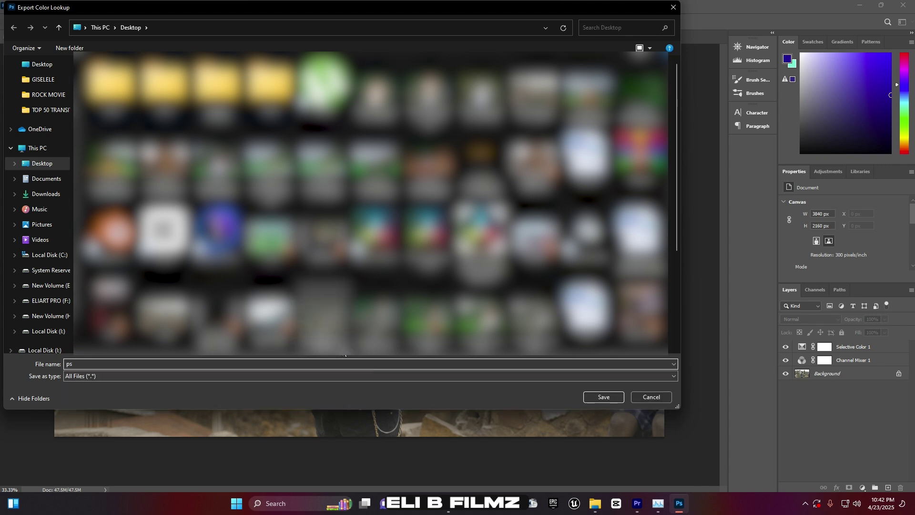
click(604, 397)
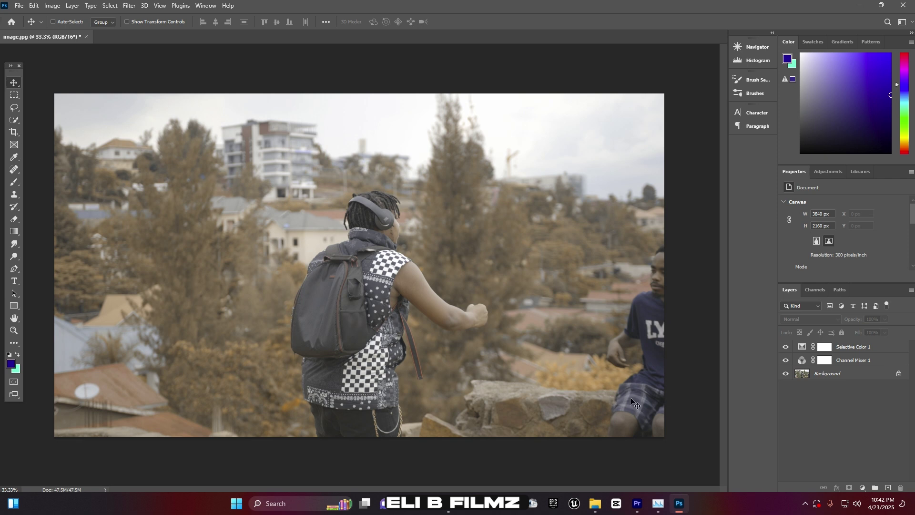
Back in Premiere, deselect the clips and move the playhead to 00:00:07:06.
click(638, 504)
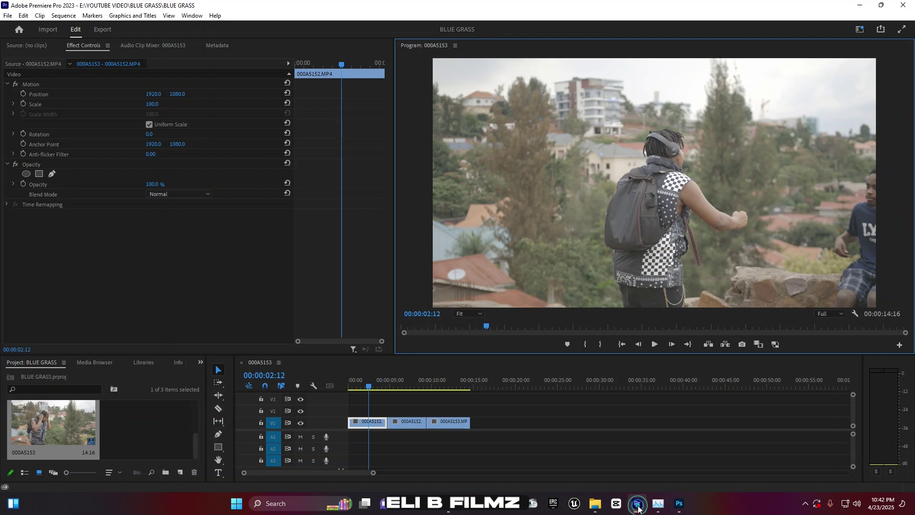
click(508, 465)
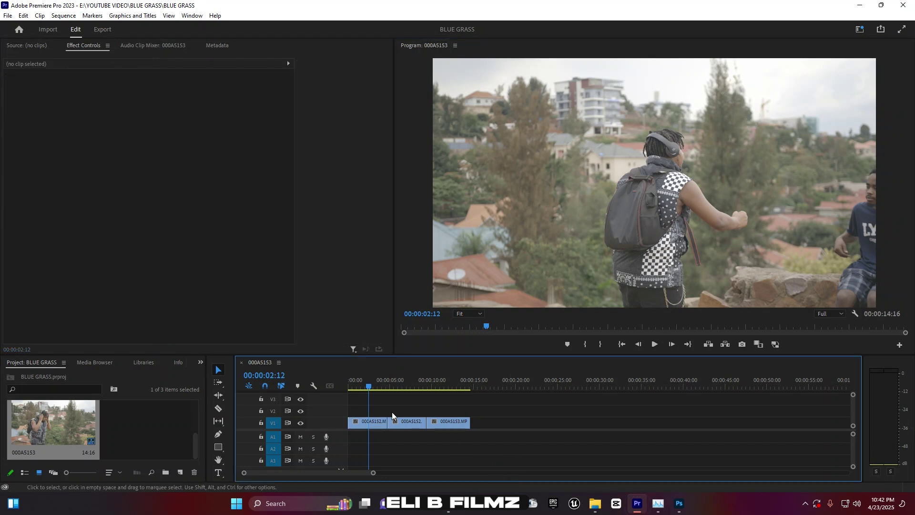
mouse_move(374, 382)
mouse_down()
mouse_move(419, 386)
mouse_move(380, 390)
mouse_up()
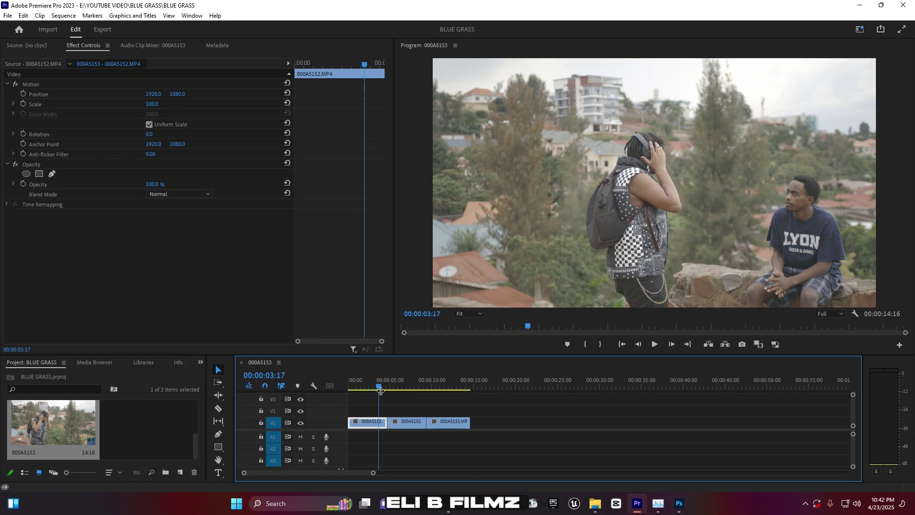
click(410, 384)
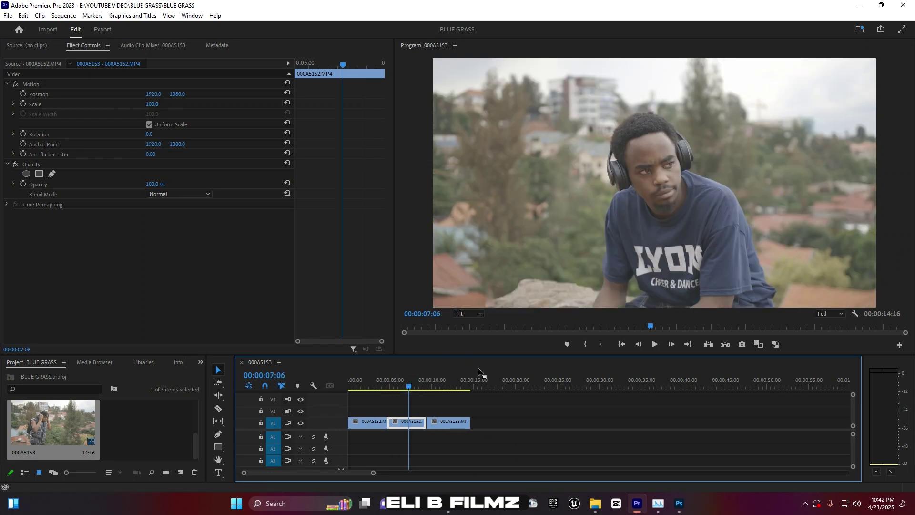
Create a new Adjustment Layer and place it on V2 at the sequence start.
click(180, 473)
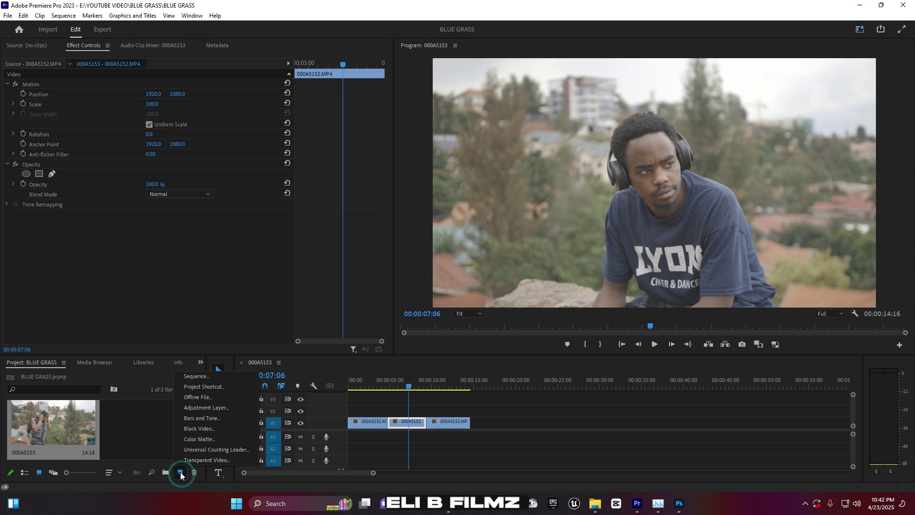
click(217, 408)
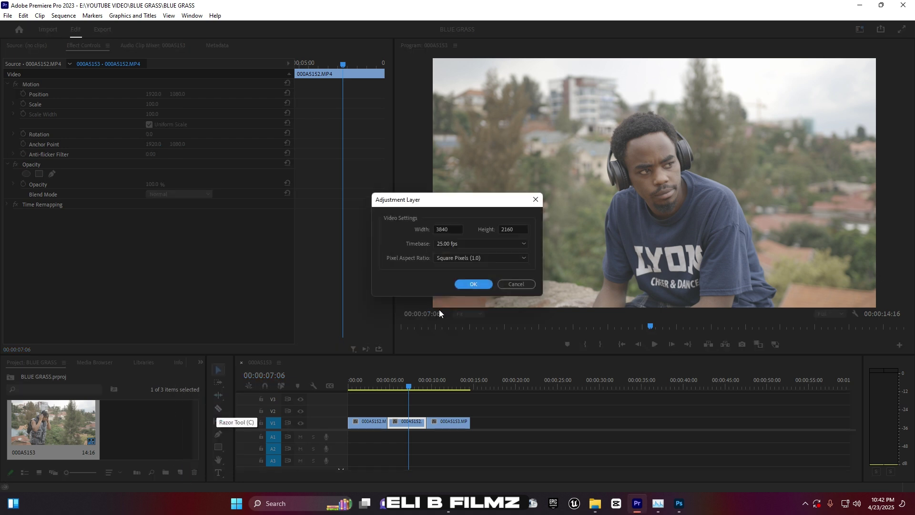
click(472, 285)
drag(137, 423, 469, 407)
click(384, 410)
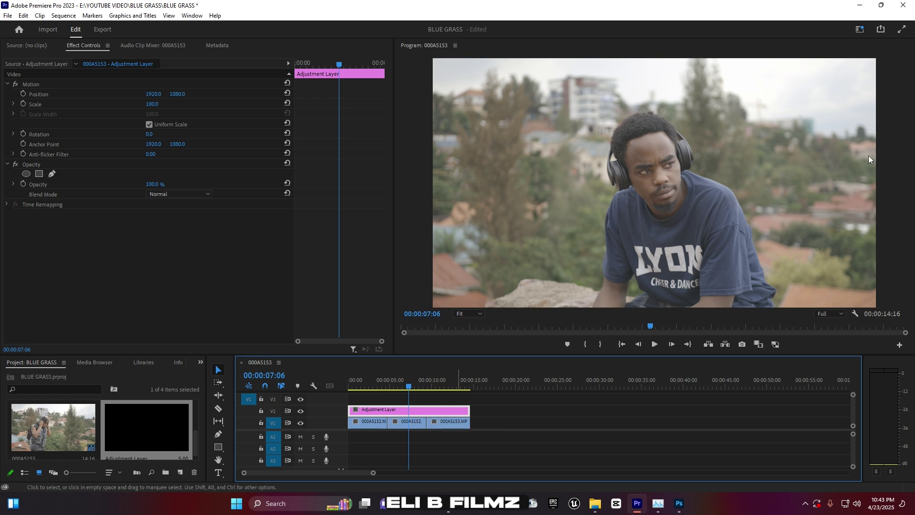
click(864, 31)
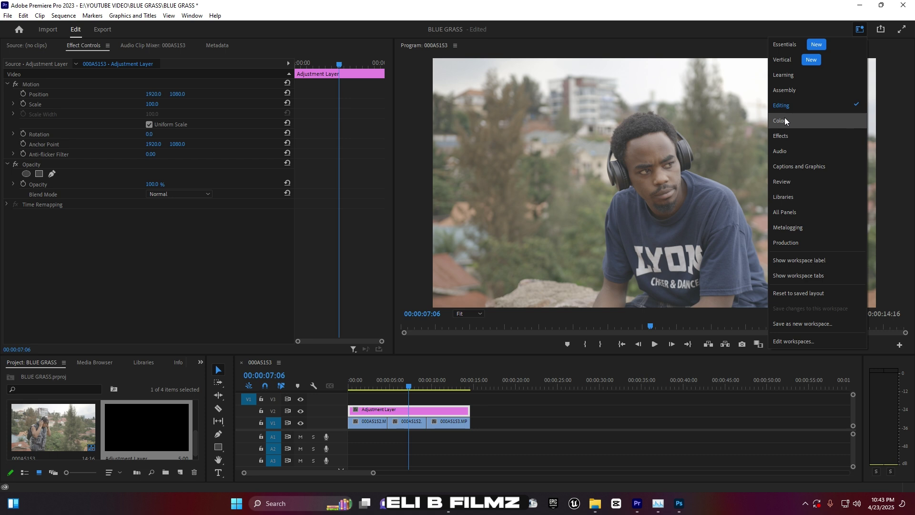
Find Lumetri Color by searching 'color' in Effects and apply it to the adjustment layer.
click(699, 45)
click(201, 363)
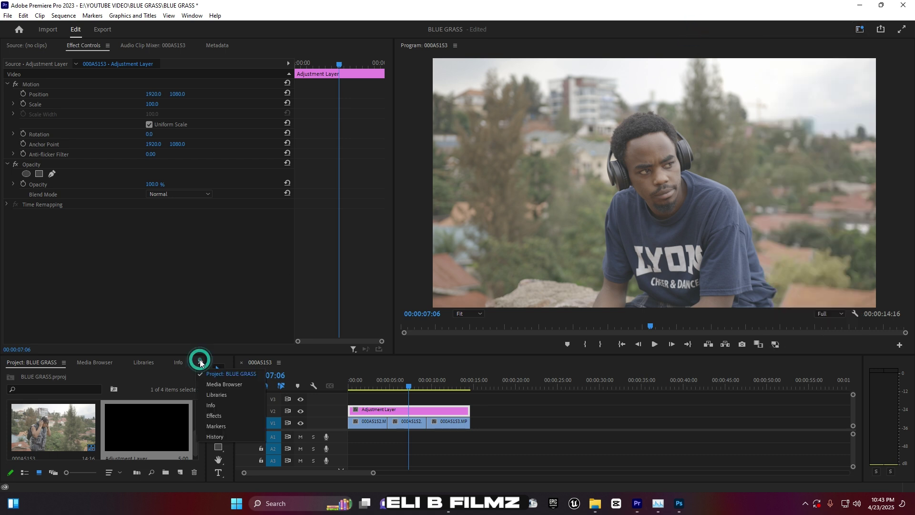
click(222, 420)
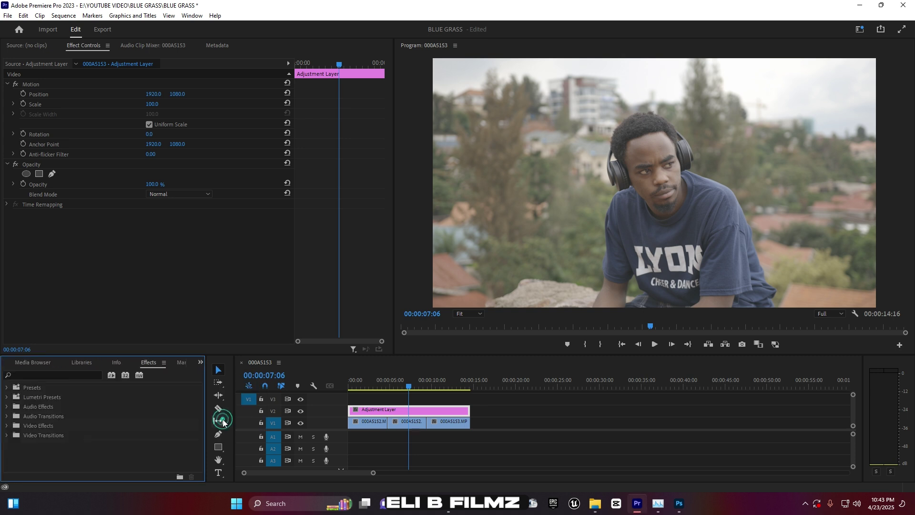
click(48, 374)
text(clo)
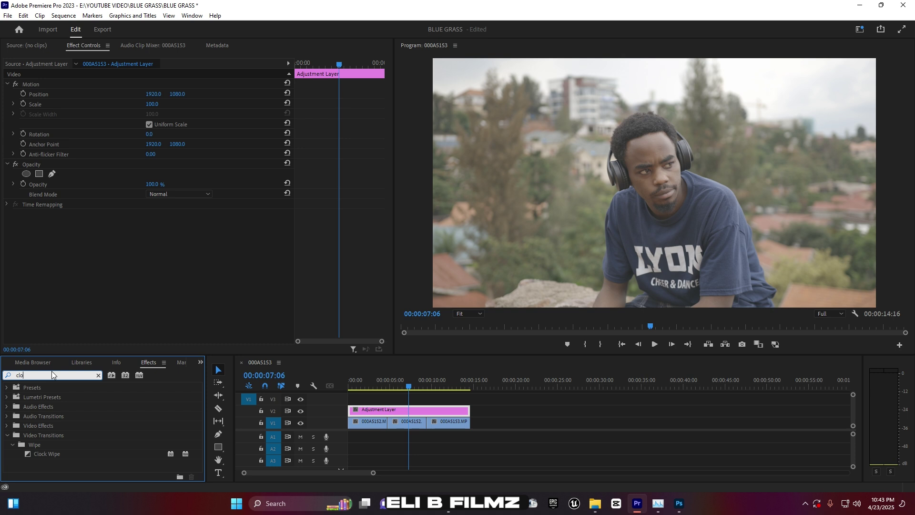
key(BackSpace)
key(BackSpace)
text(olo)
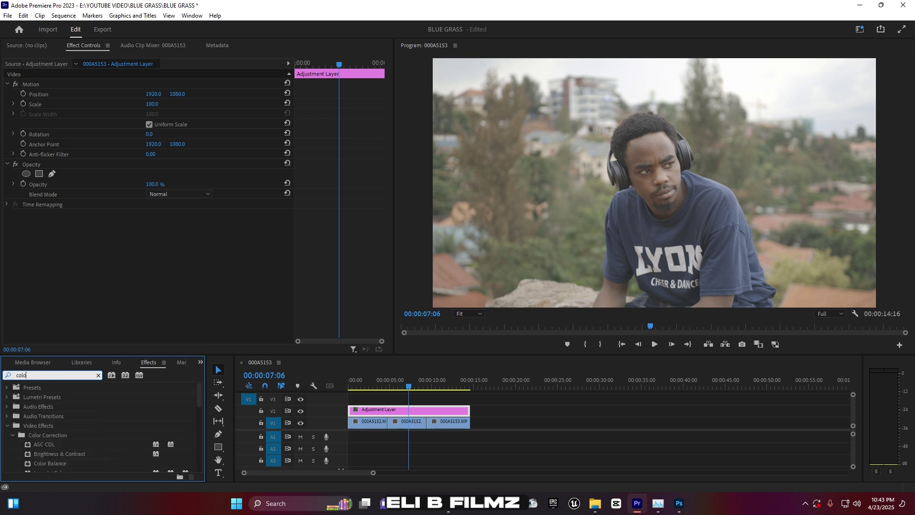
text(r)
scroll(60, 415, down, 3)
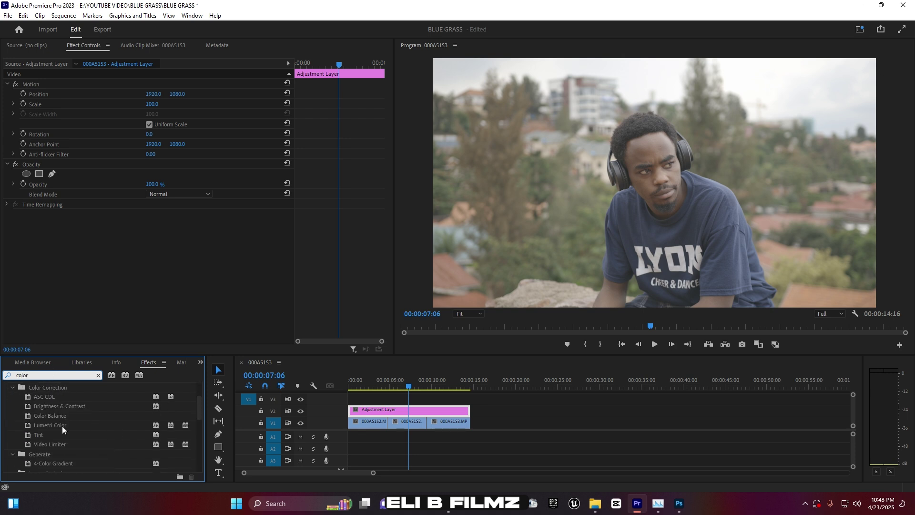
click(61, 425)
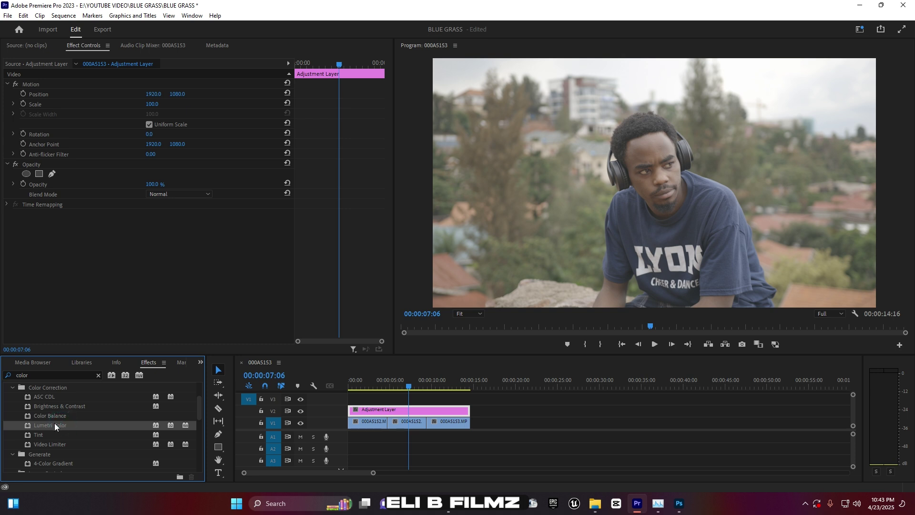
drag(39, 425, 384, 411)
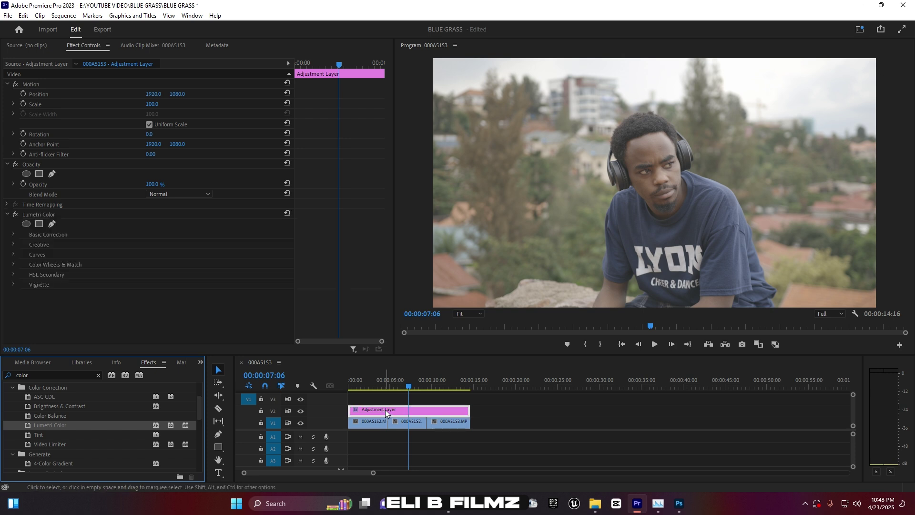
Under Basic Correction, browse for an Input LUT file on the Desktop.
click(13, 235)
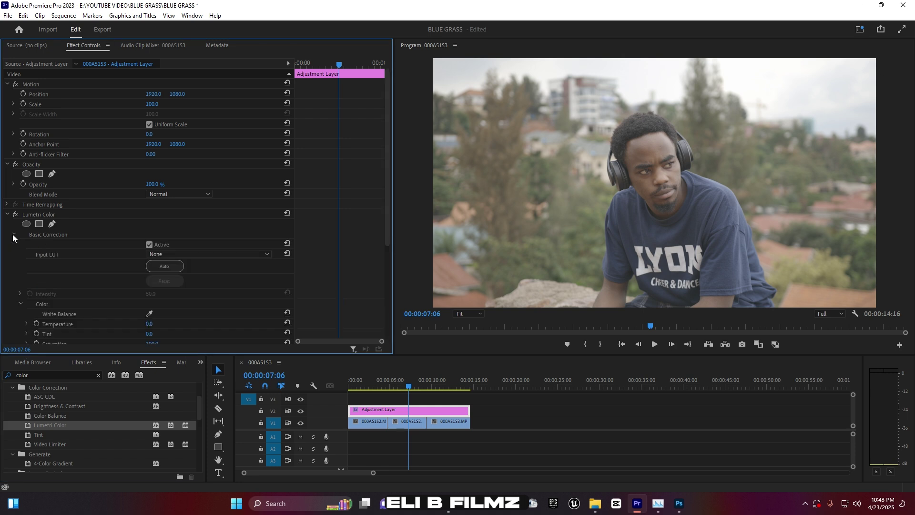
click(191, 254)
click(167, 283)
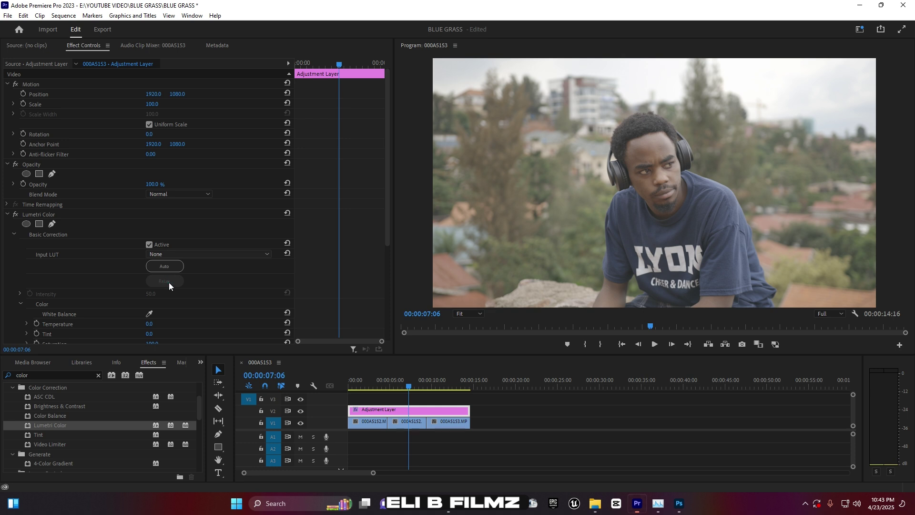
click(37, 155)
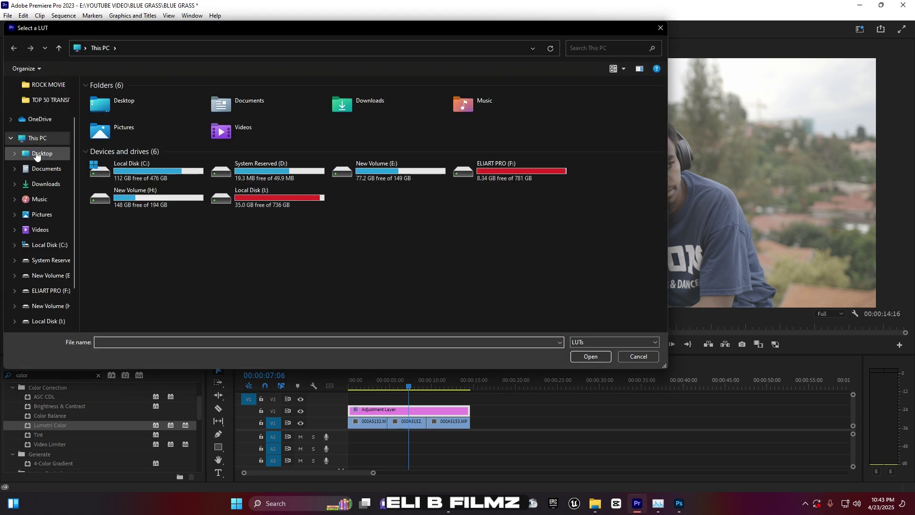
Load ps.CUBE as the Input LUT and bring the Project: BLUE GRASS panel forward.
double_click(325, 110)
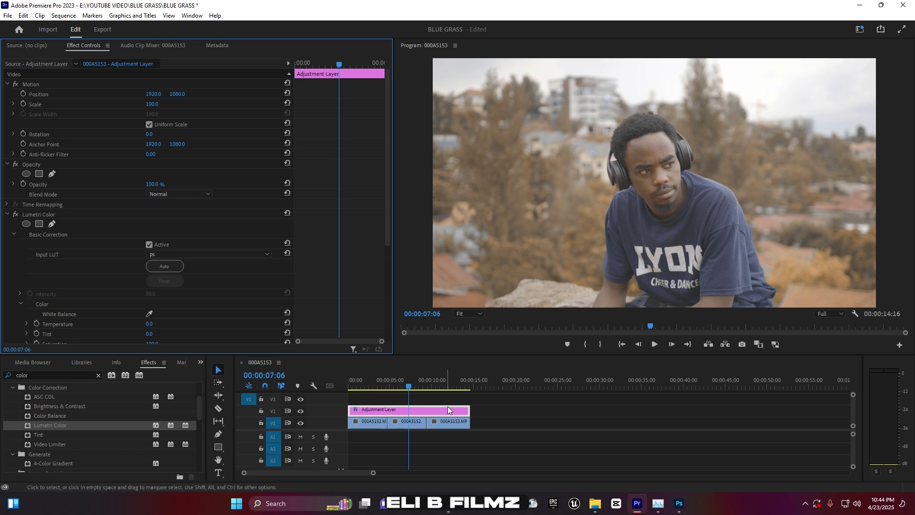
click(200, 363)
click(232, 373)
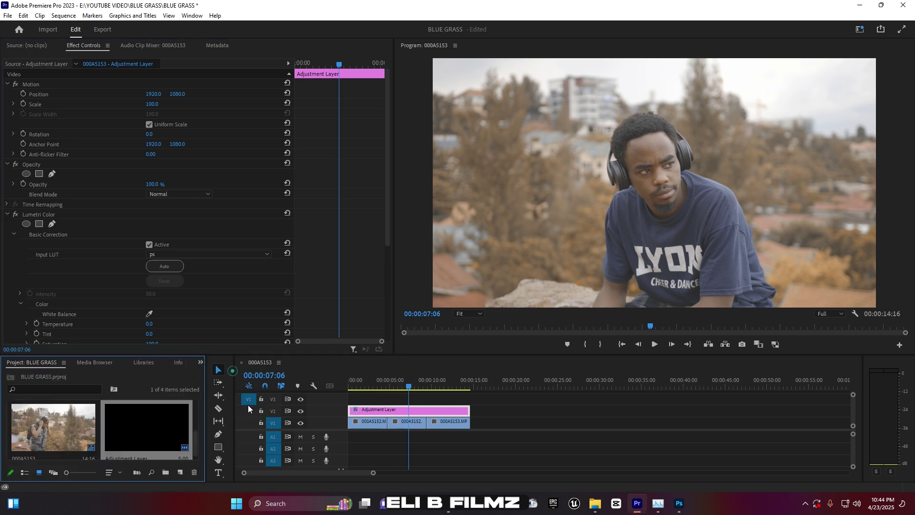
Place a second Adjustment Layer on V3 and extend it to the sequence end.
click(179, 473)
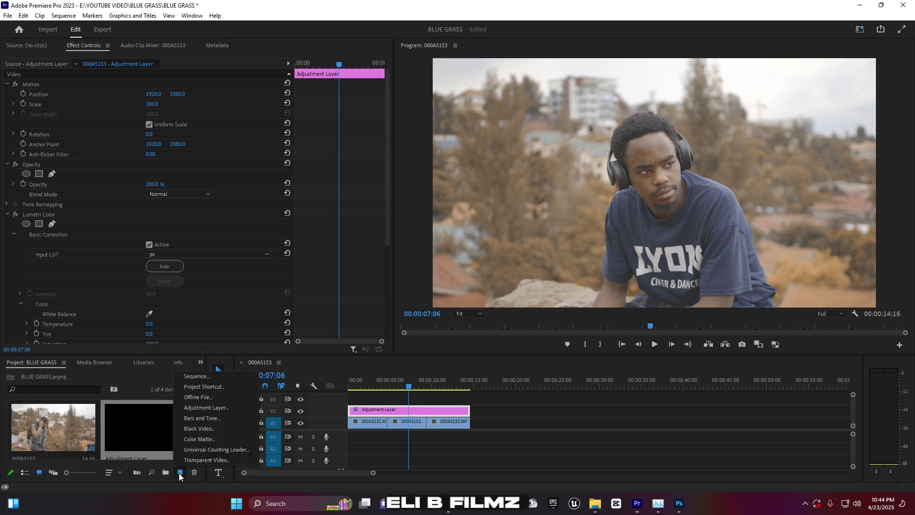
click(131, 436)
drag(142, 427, 470, 399)
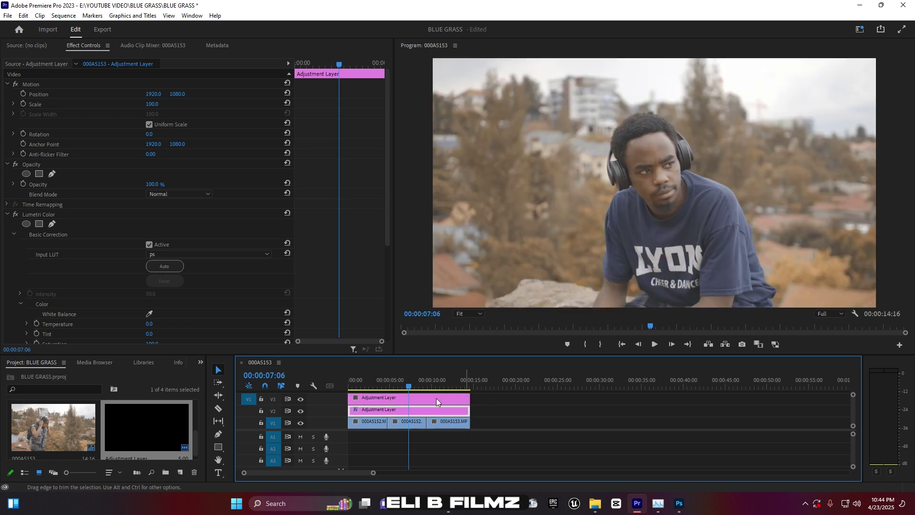
click(420, 399)
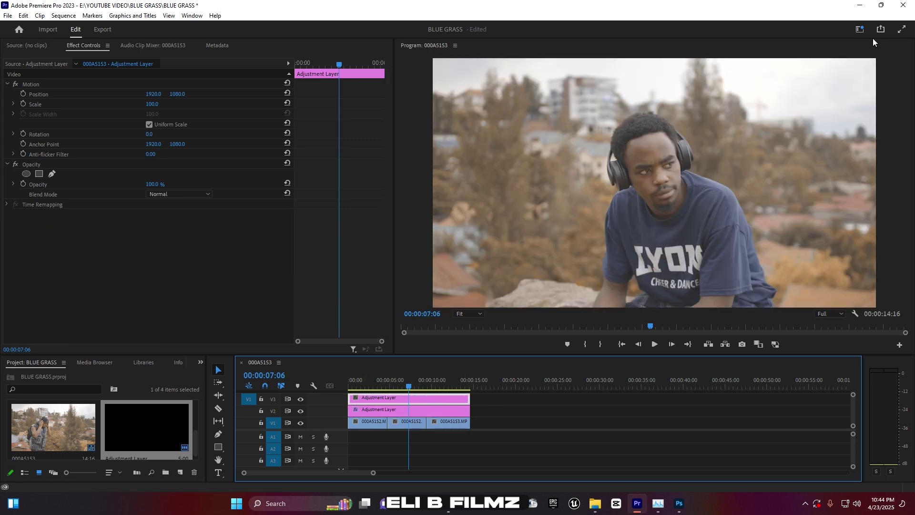
In the Color workspace, set Contrast 67.4, Temperature -9.8, Highlights -21.7 and Blacks -17.4.
click(861, 29)
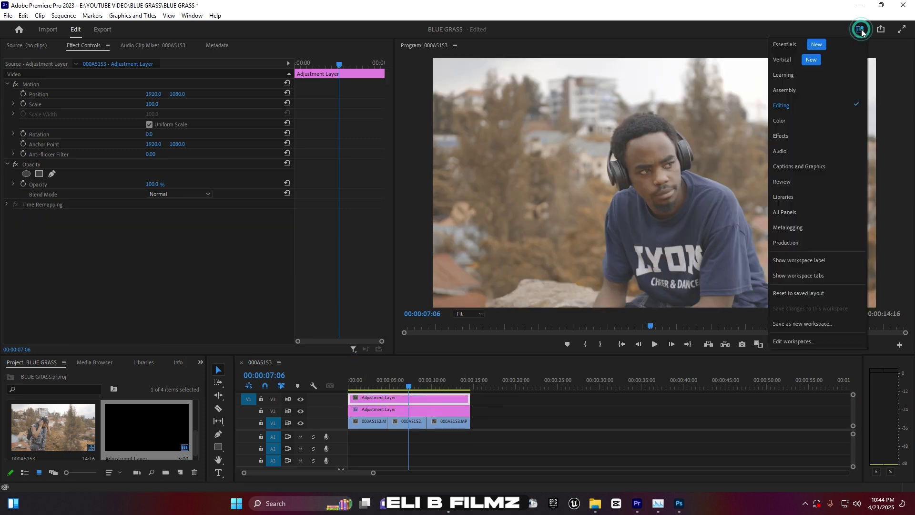
click(801, 122)
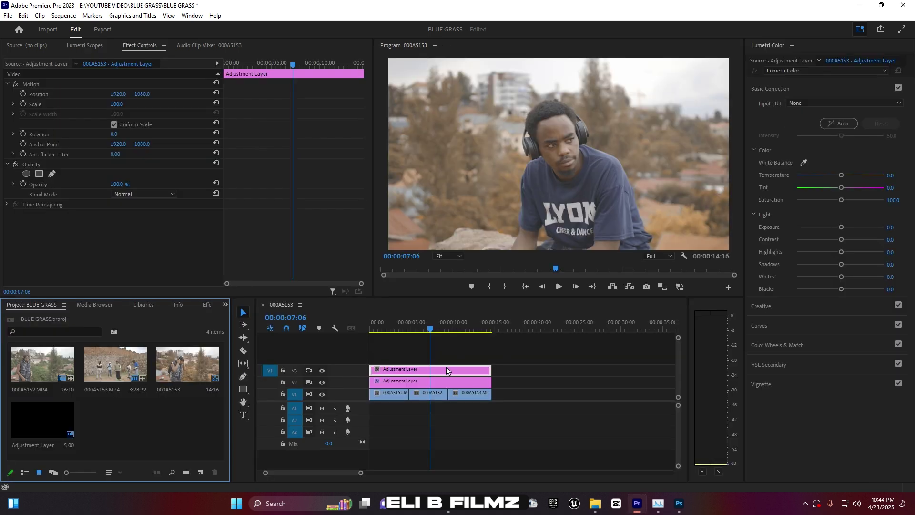
drag(841, 239, 863, 239)
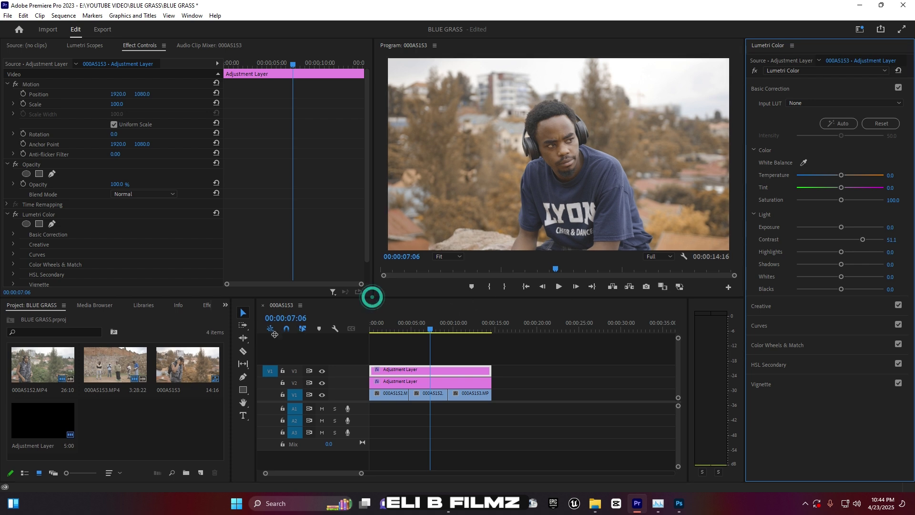
drag(372, 297, 175, 357)
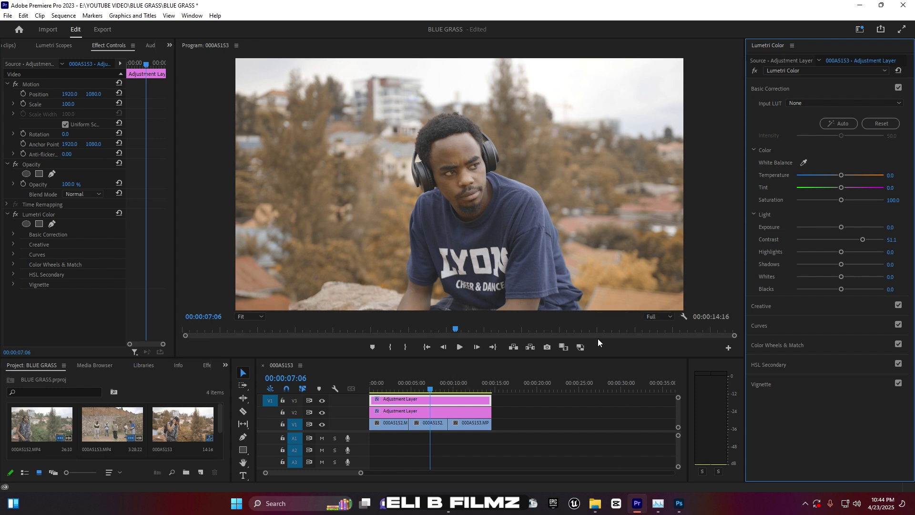
drag(864, 239, 869, 240)
drag(840, 176, 839, 176)
drag(841, 253, 838, 253)
drag(839, 290, 833, 290)
Collapse Basic Correction and preview the grade at 00:00:02:10, later on, then 00:00:05:16.
click(764, 89)
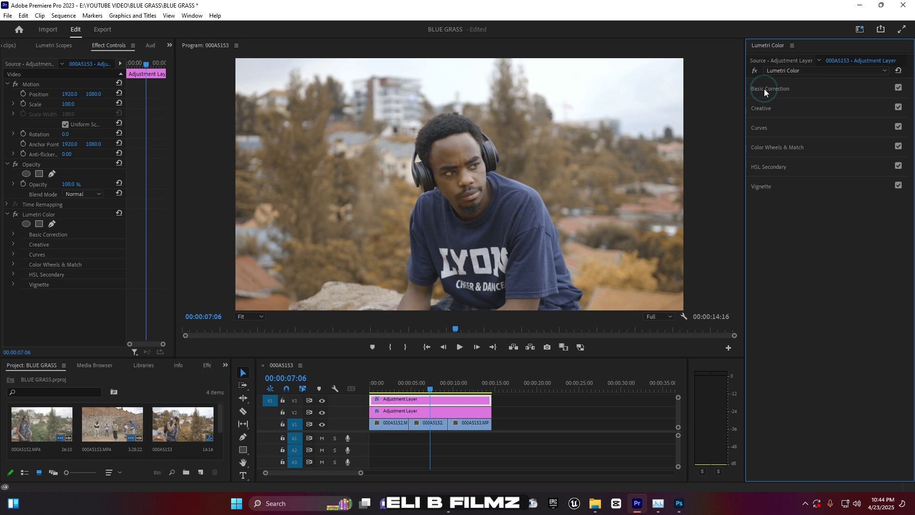
click(390, 389)
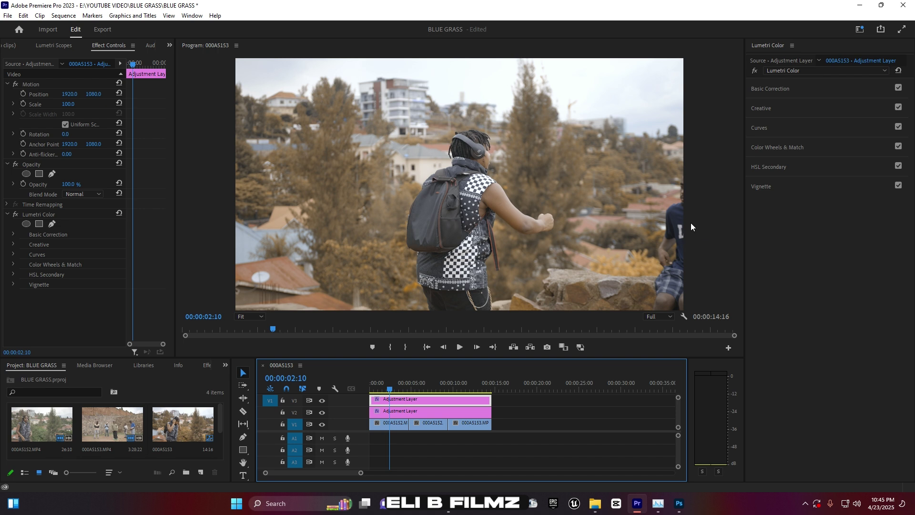
click(465, 389)
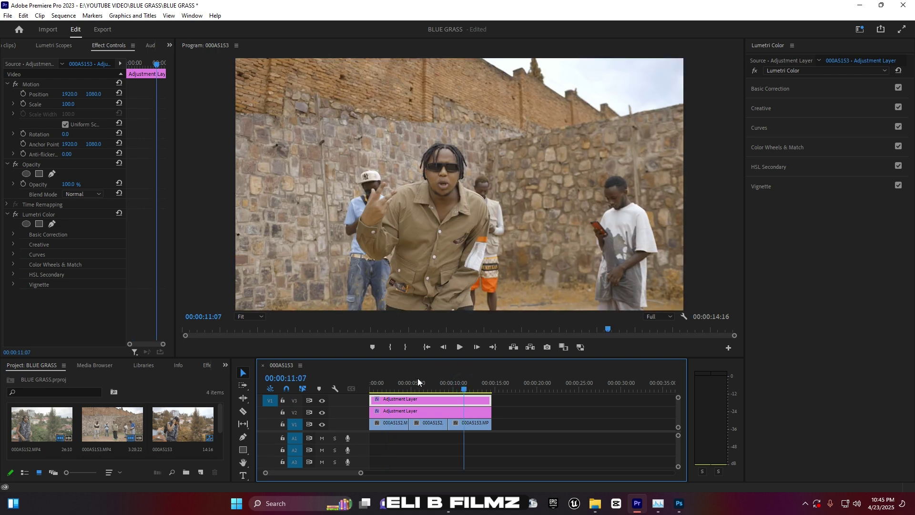
click(419, 380)
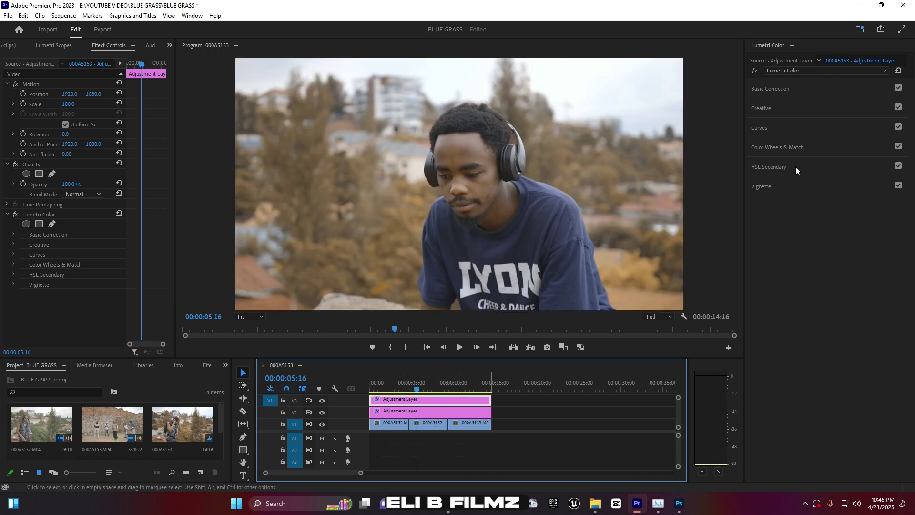
In Curves, sample the blue shirt on Hue vs Sat and boost the blue-cyan saturation.
click(761, 127)
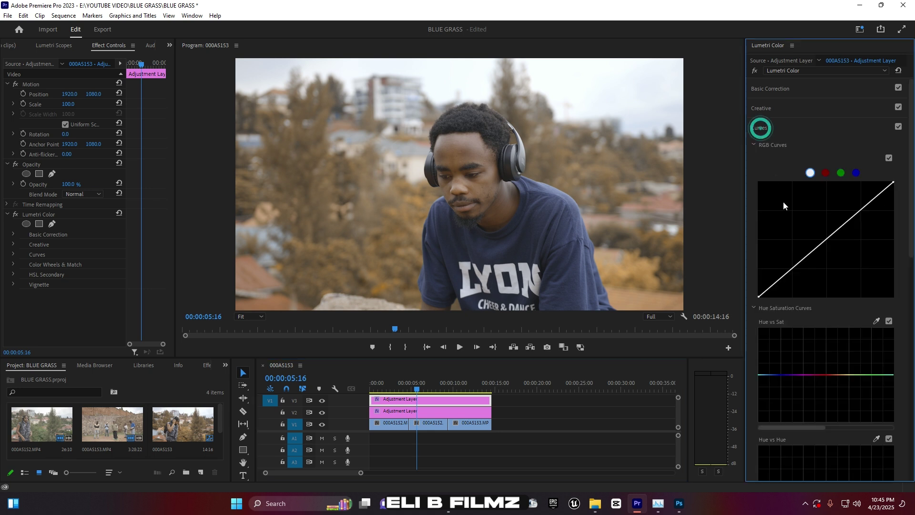
scroll(812, 245, down, 5)
click(877, 225)
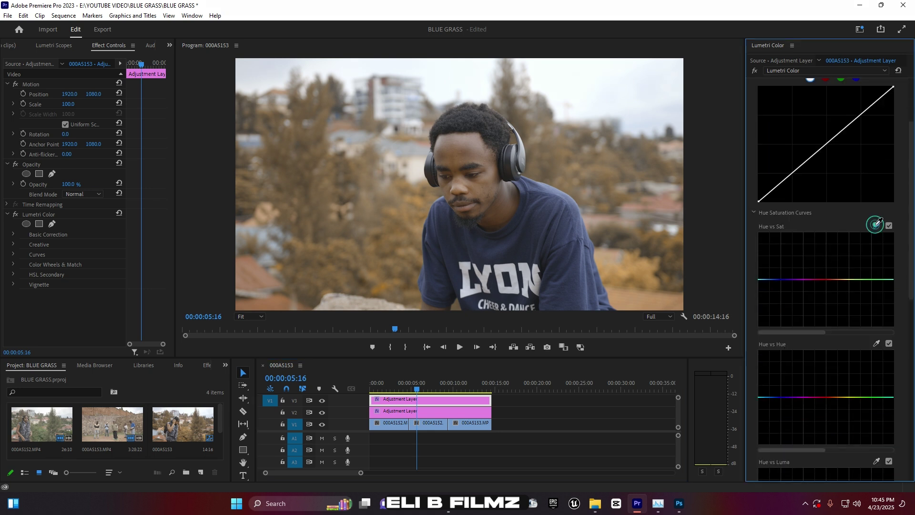
click(563, 228)
click(792, 279)
click(885, 279)
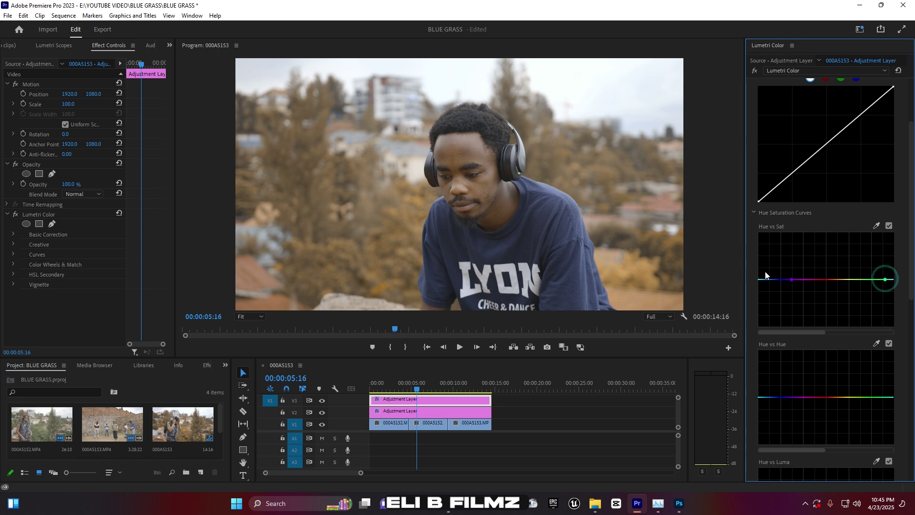
drag(773, 280, 772, 258)
Bend Hue vs Hue to shift the blues slightly and raise the blue saturation peak further.
scroll(783, 252, down, 2)
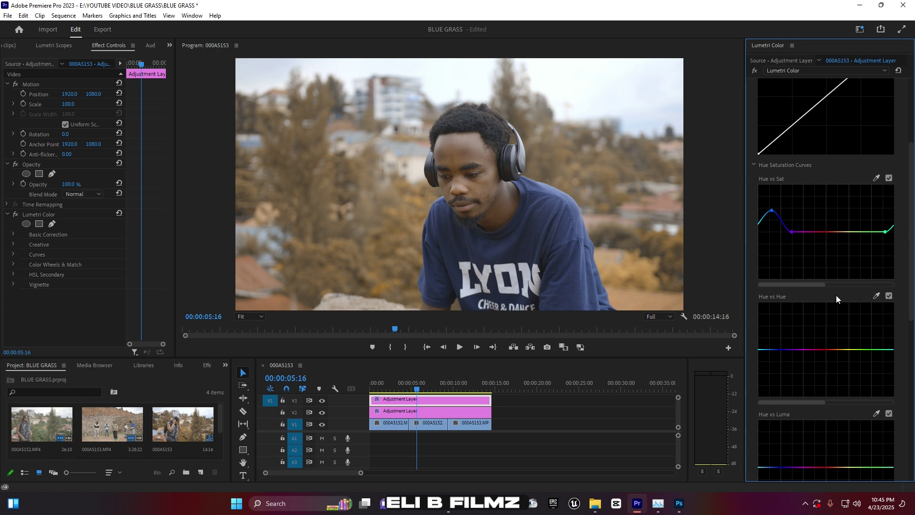
click(791, 350)
click(885, 349)
drag(778, 349, 778, 345)
drag(772, 211, 772, 202)
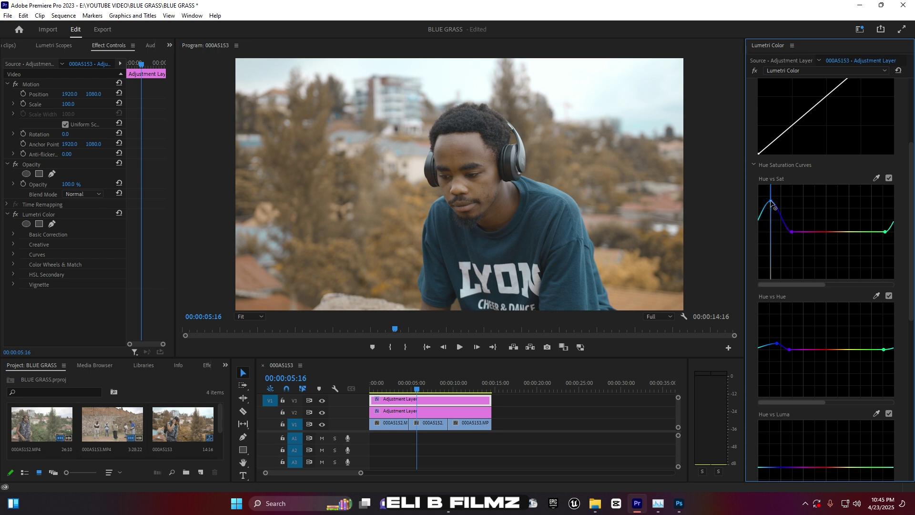
click(382, 382)
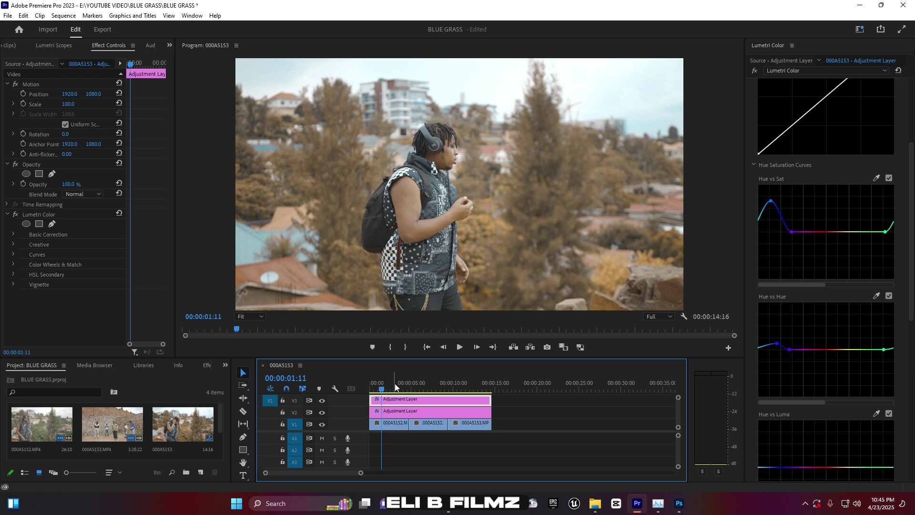
Compare with V3 toggled off and on, then add a slight dip at the blues on Hue vs Luma.
click(322, 401)
click(322, 401)
scroll(814, 252, down, 4)
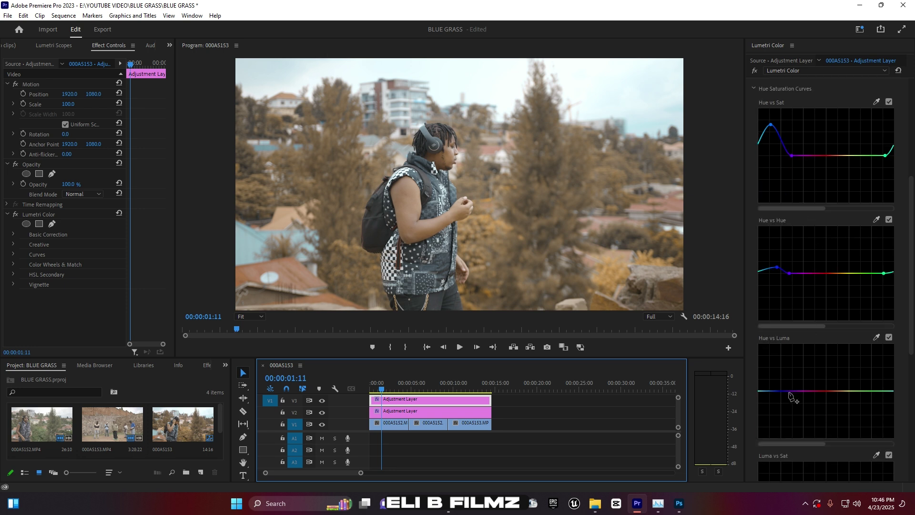
click(791, 391)
click(883, 391)
drag(773, 392, 772, 395)
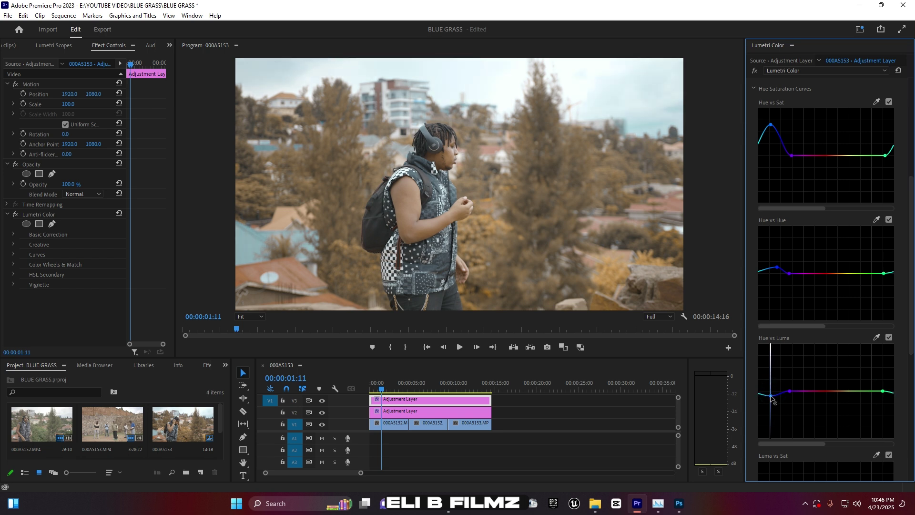
At a later frame, lower that Hue vs Luma point a little more and recheck the two-person shot.
click(419, 385)
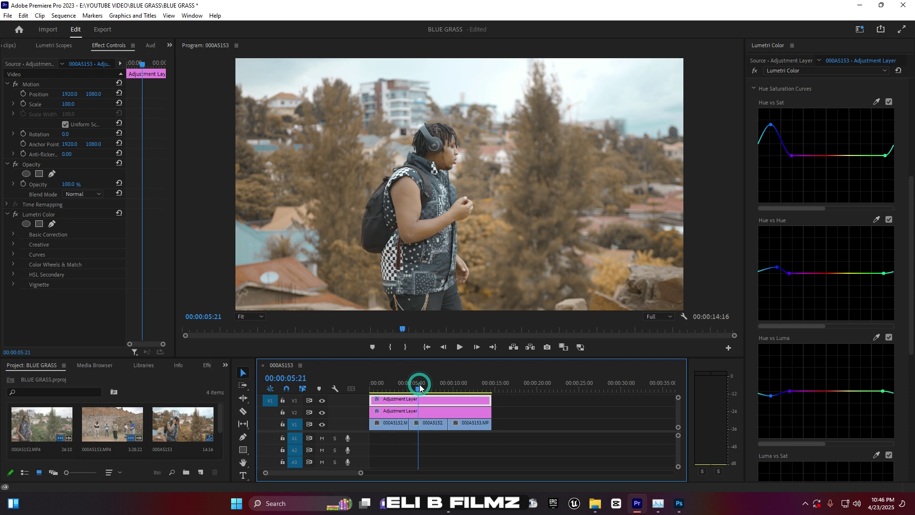
click(771, 396)
drag(771, 396, 769, 399)
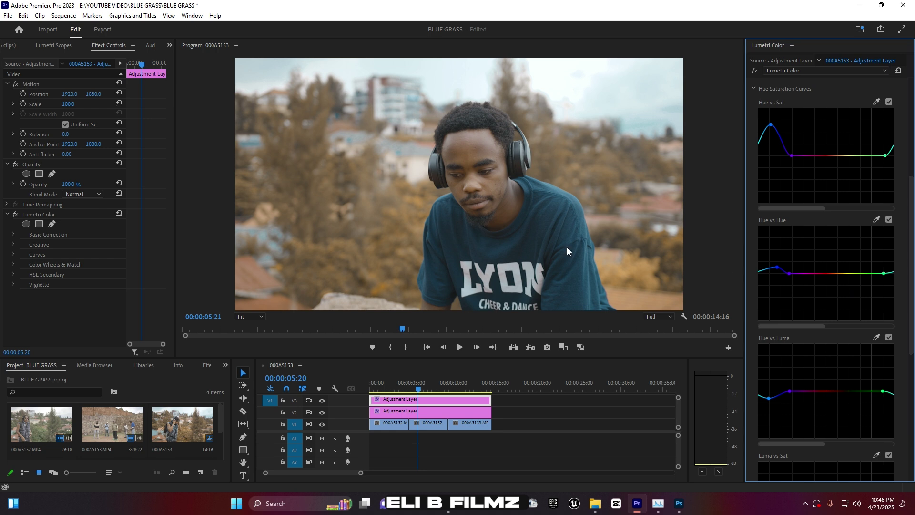
click(393, 387)
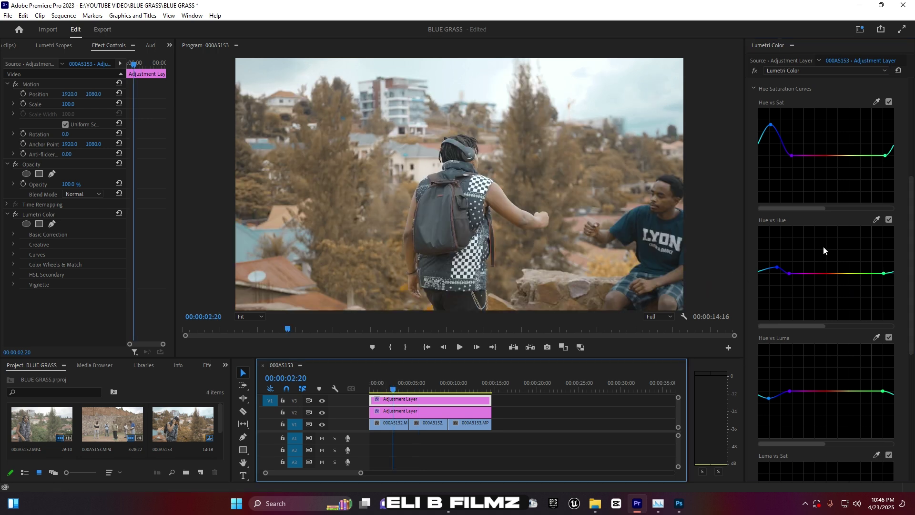
scroll(856, 216, up, 5)
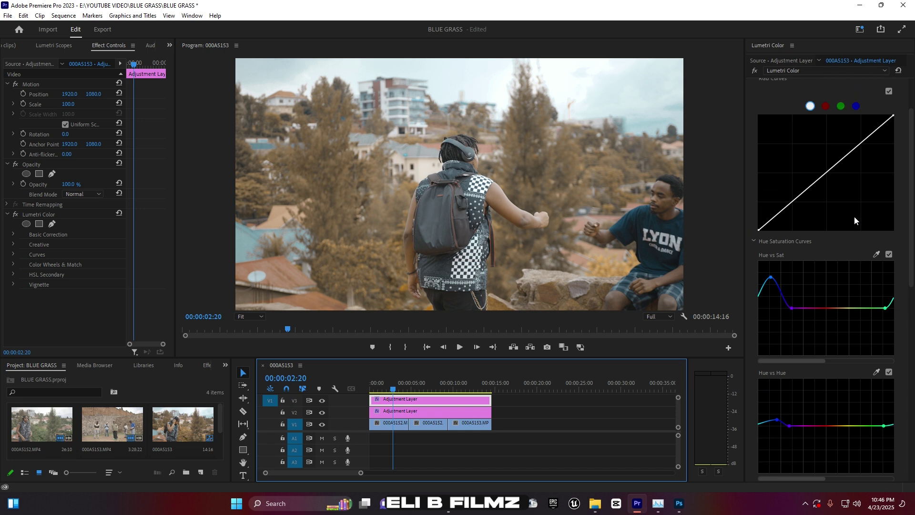
Shape the master RGB curve into an S-curve with a midpoint and lowered shadow point.
scroll(854, 216, up, 2)
click(810, 154)
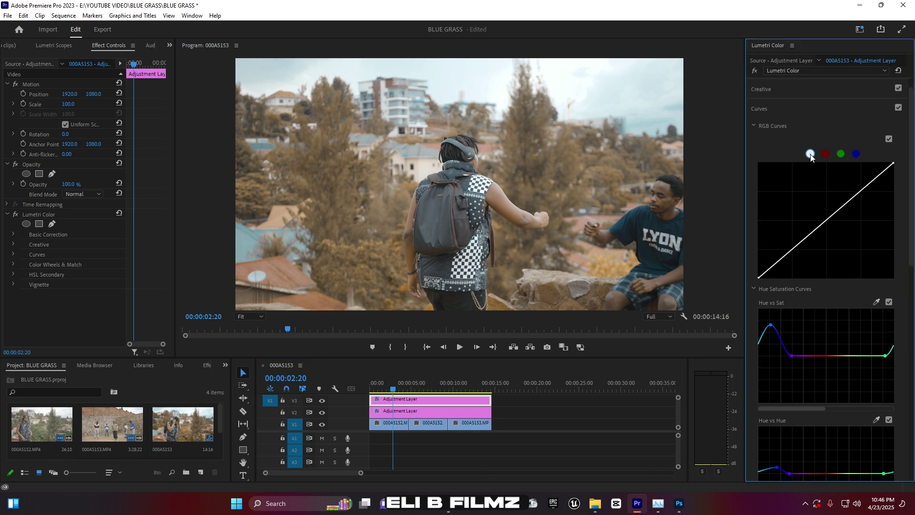
click(768, 108)
click(763, 128)
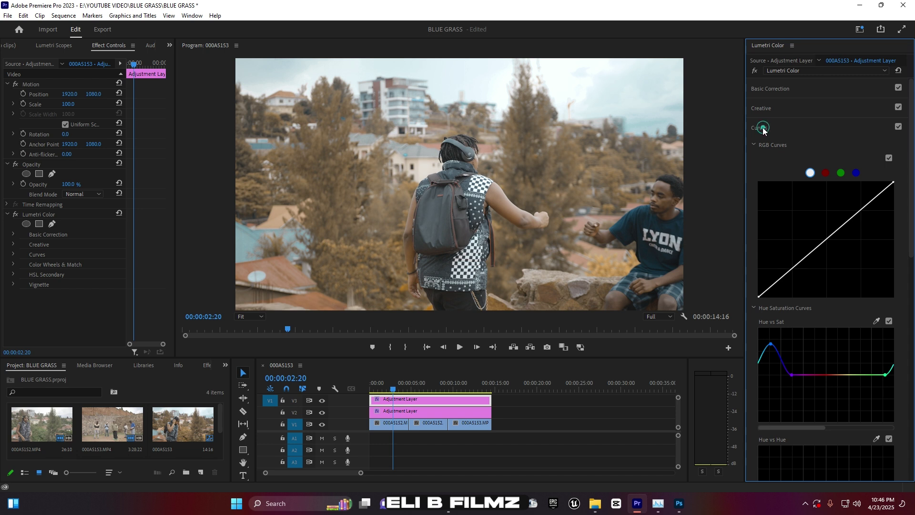
click(828, 238)
mouse_move(794, 267)
mouse_down()
mouse_move(799, 281)
mouse_move(793, 274)
mouse_up()
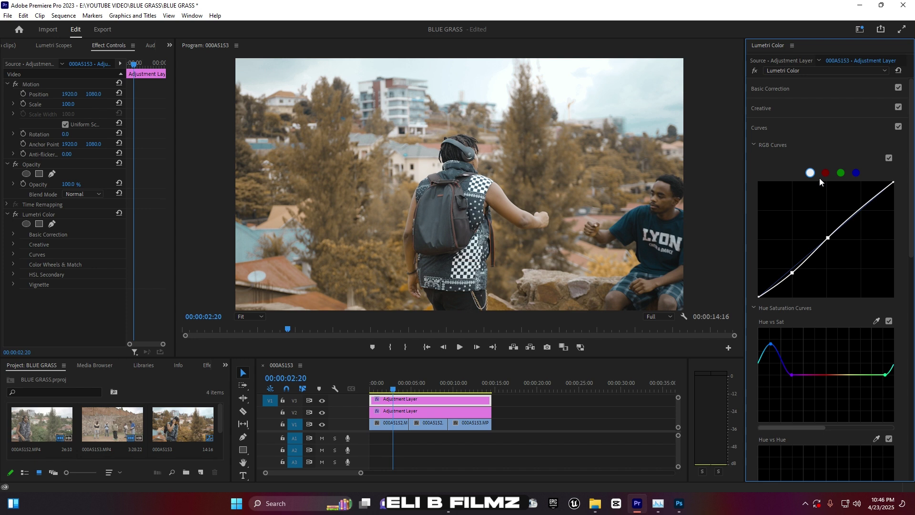
Add a midpoint and slightly lowered shadow point on the red curve, checking close-up, two-person and wall shots.
click(826, 172)
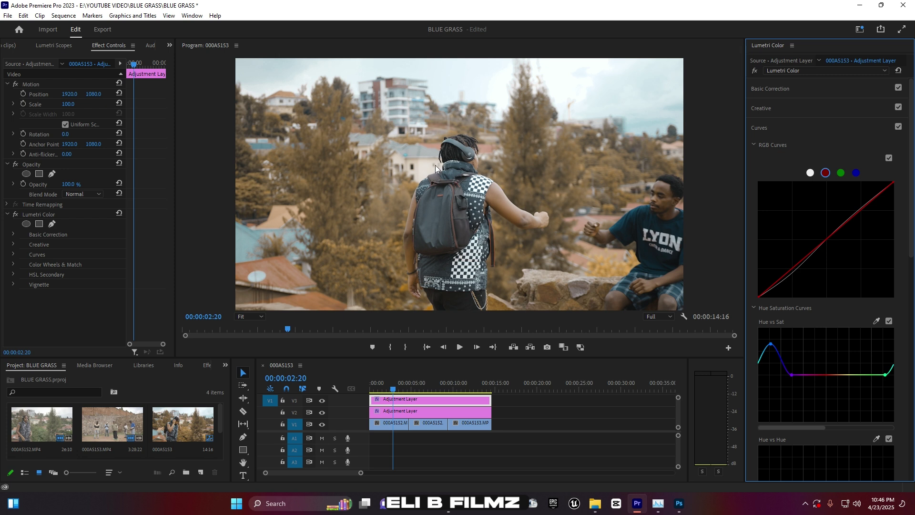
click(825, 241)
click(792, 270)
drag(792, 271, 792, 276)
key(ctrl+z)
click(424, 384)
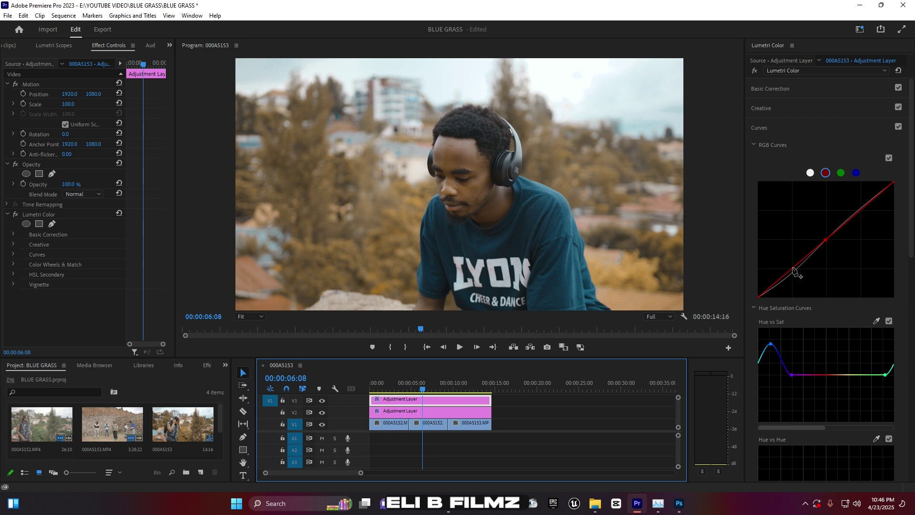
drag(794, 271, 793, 273)
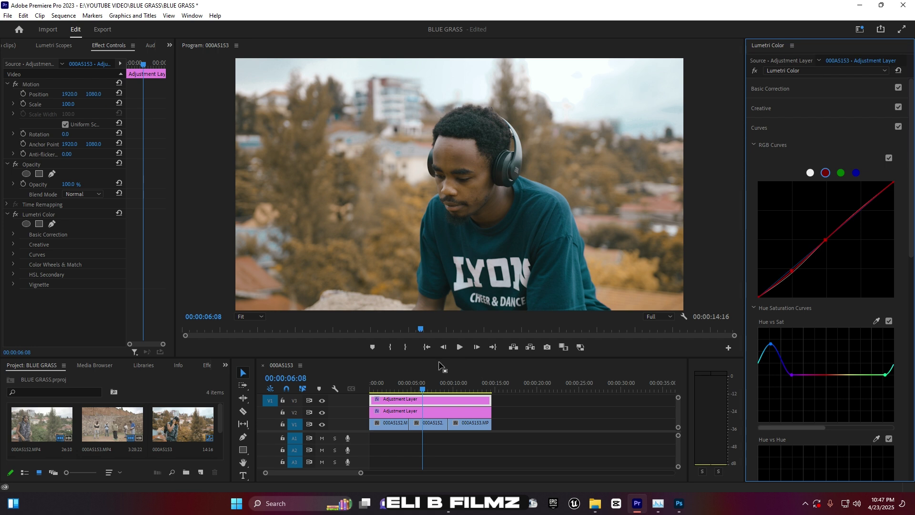
click(395, 387)
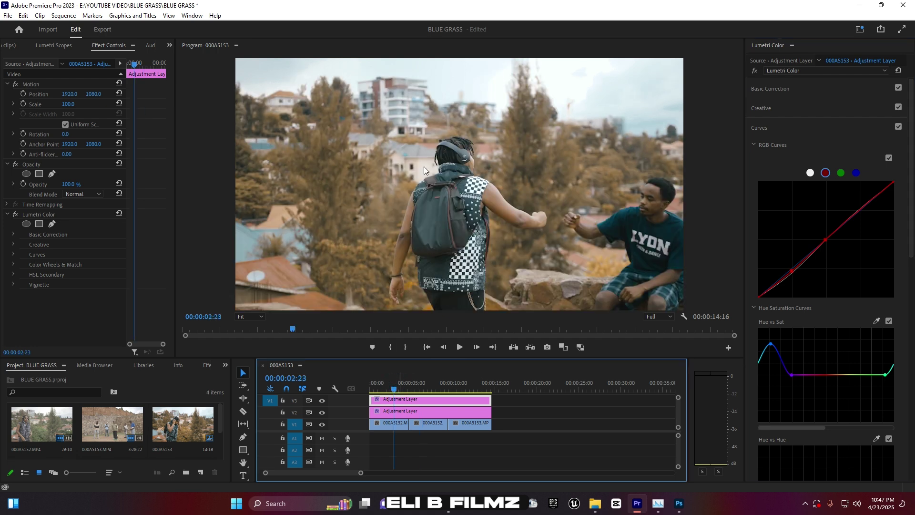
click(462, 386)
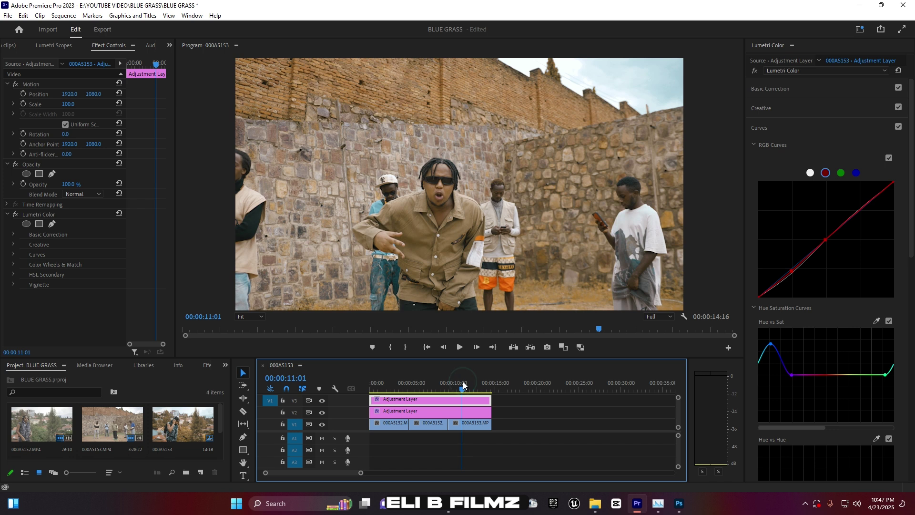
click(416, 384)
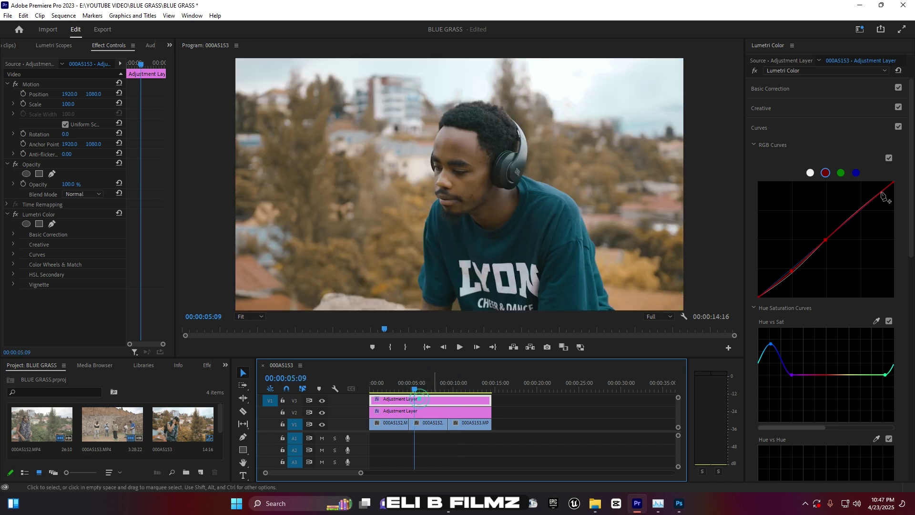
Key the red range in HSL Secondary with Color/Gray preview, widen the hue range and set Blur 5.2.
click(759, 127)
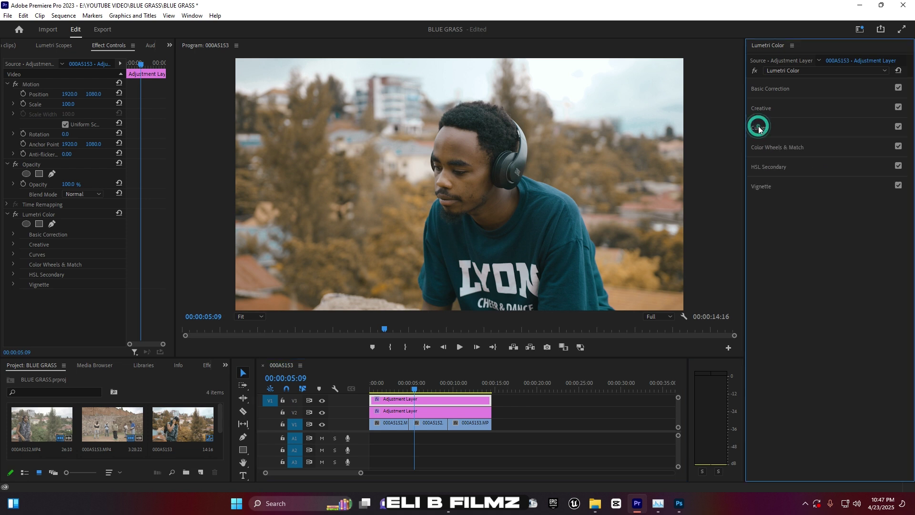
click(779, 168)
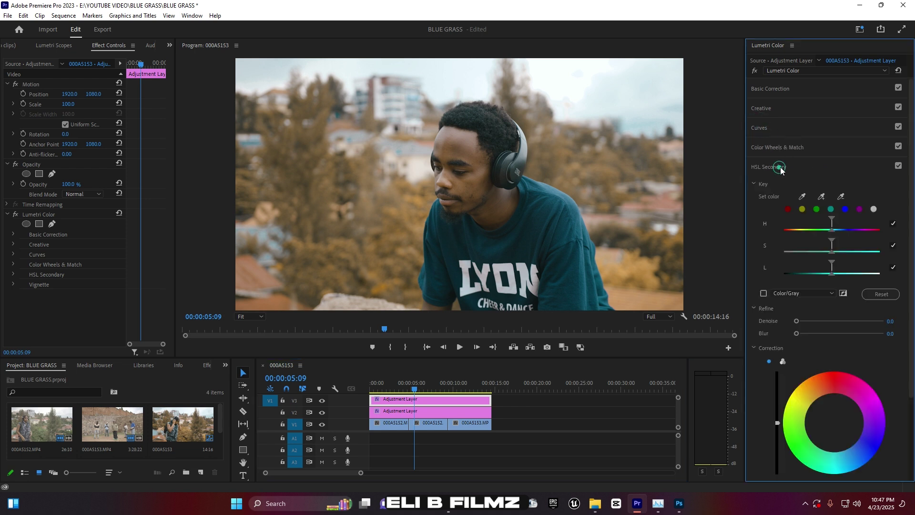
click(787, 211)
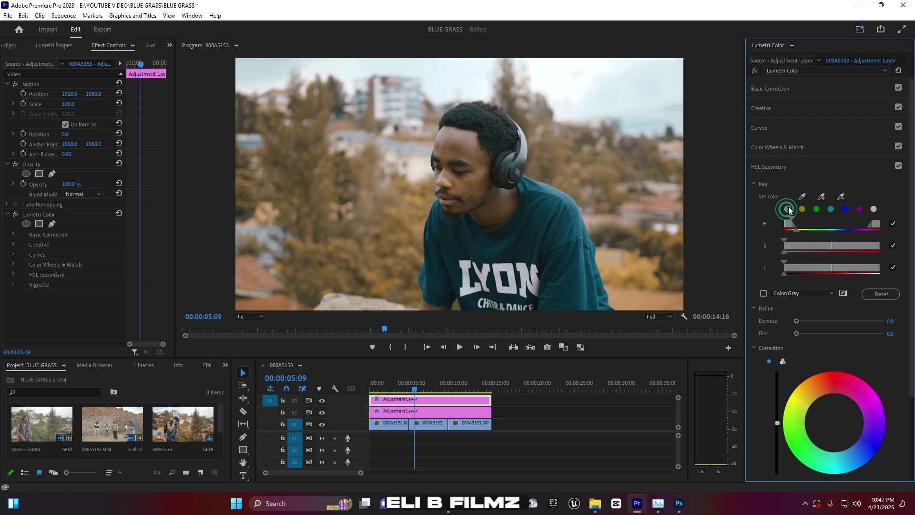
click(763, 294)
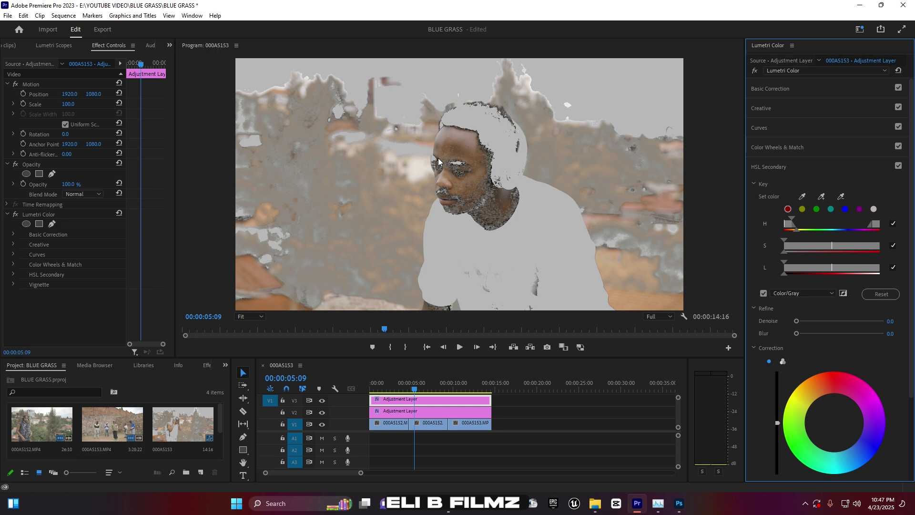
drag(793, 220, 794, 220)
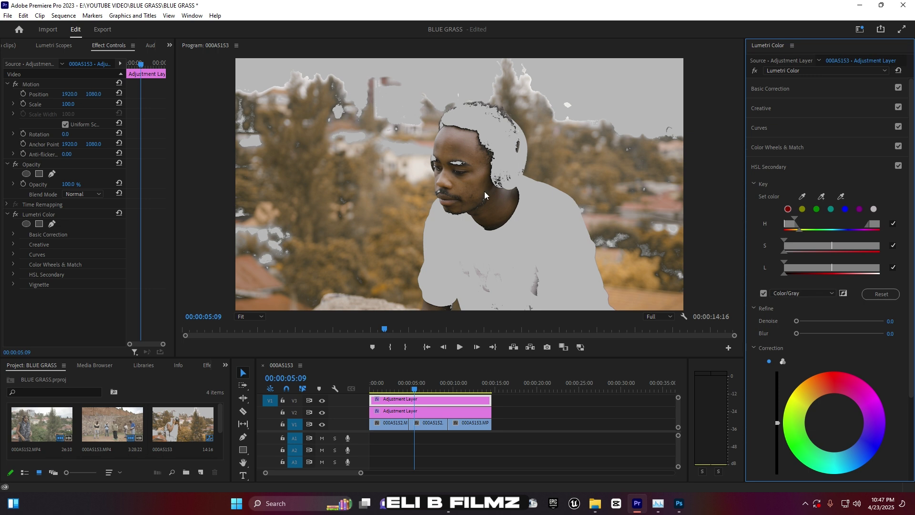
drag(805, 335, 806, 335)
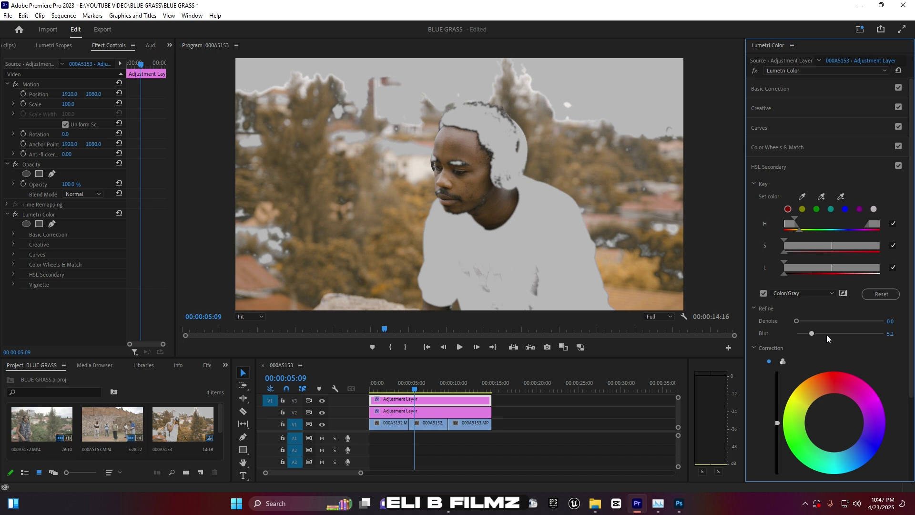
Tint the keyed colours with the correction wheel, brighten them slightly, and turn Color/Gray off.
scroll(832, 372, down, 2)
drag(836, 403, 832, 393)
drag(779, 404, 778, 400)
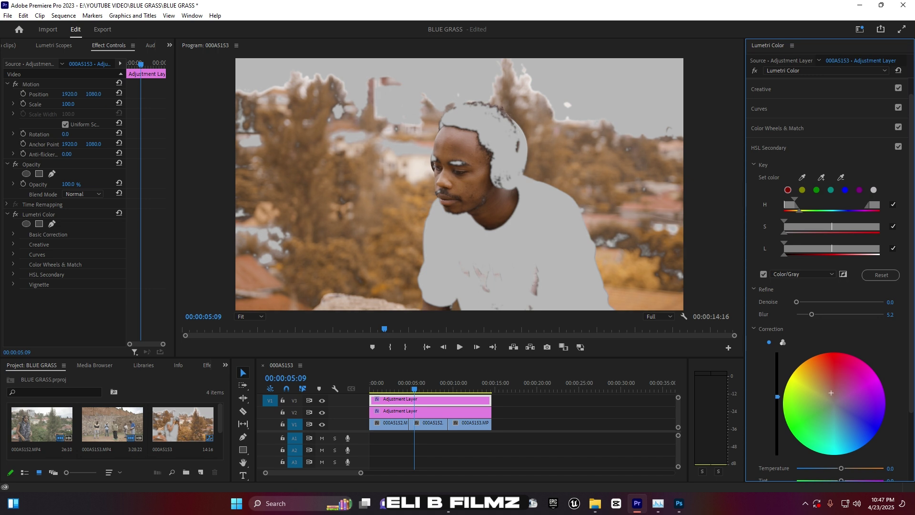
click(764, 274)
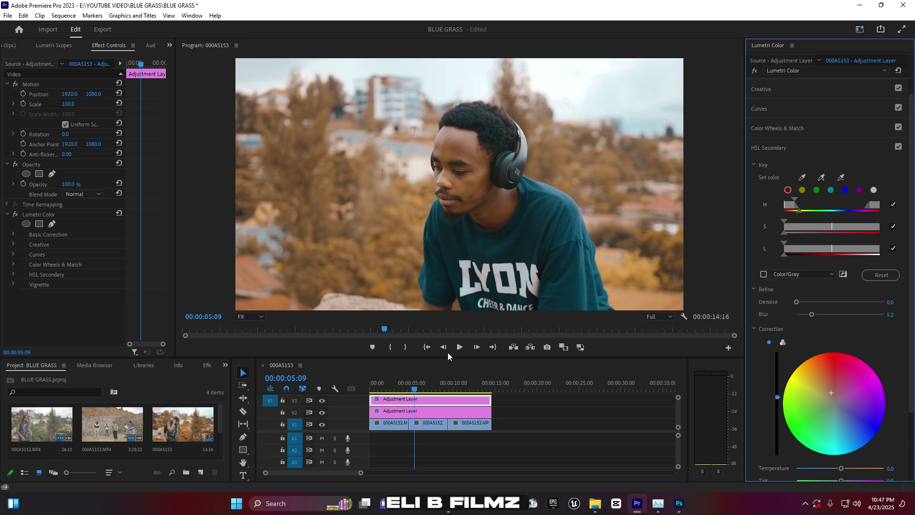
click(387, 386)
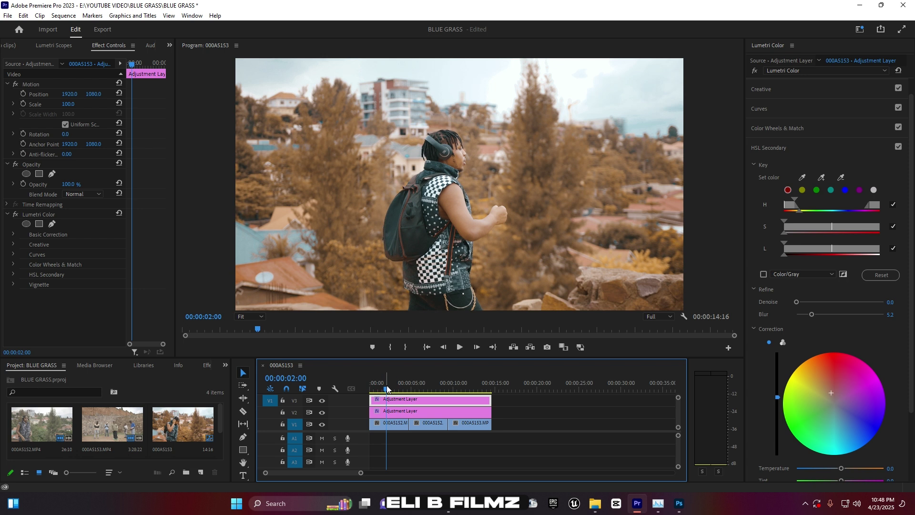
click(322, 402)
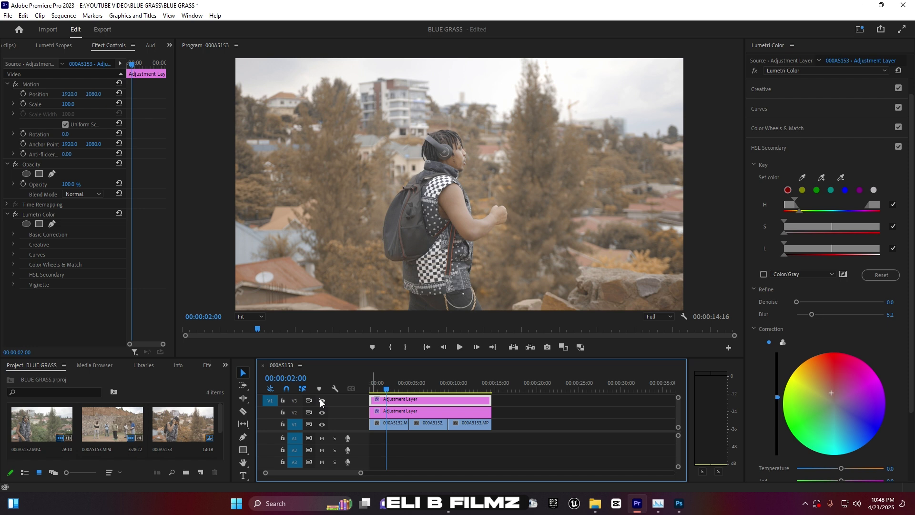
click(323, 413)
click(322, 413)
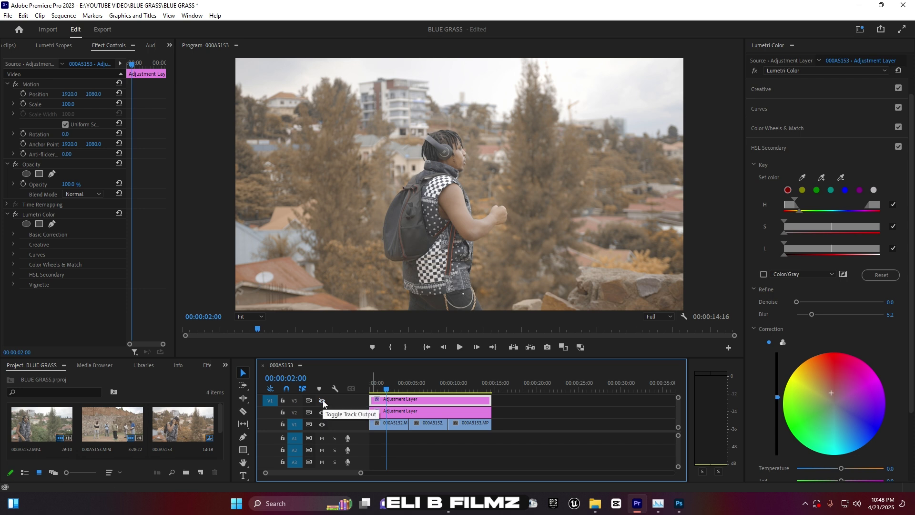
click(322, 401)
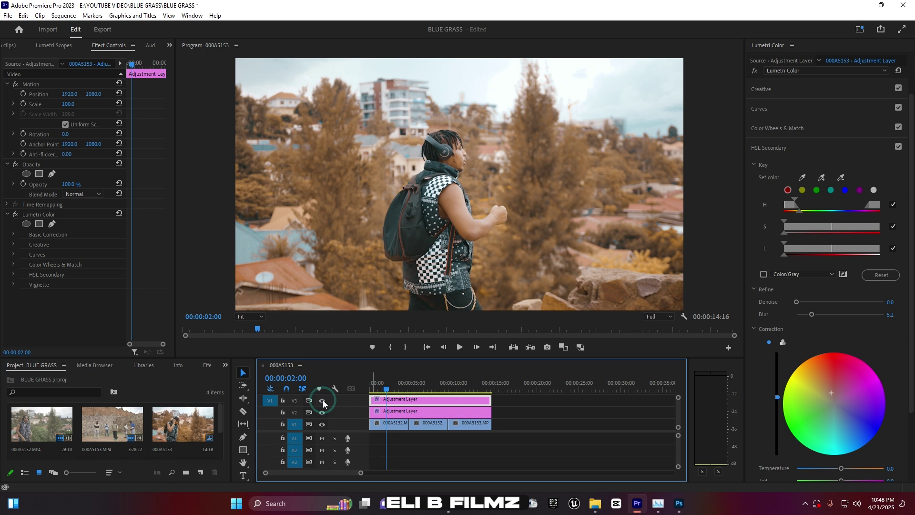